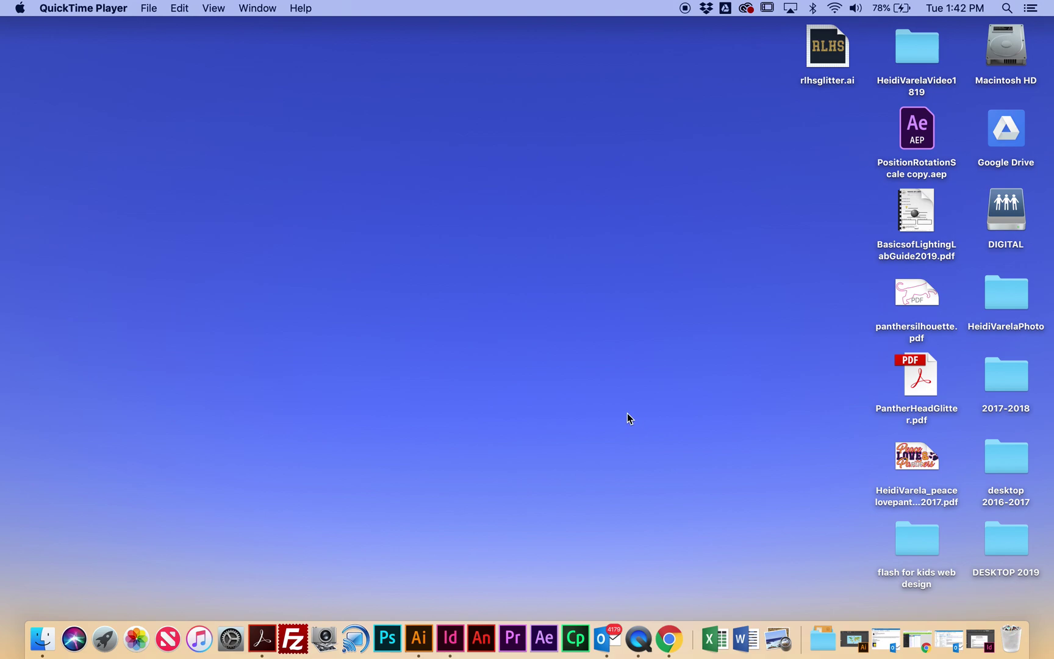
Step: Launch After Effects from the Dock and dismiss the OpticalFlares.aex plug-in error
click(553, 641)
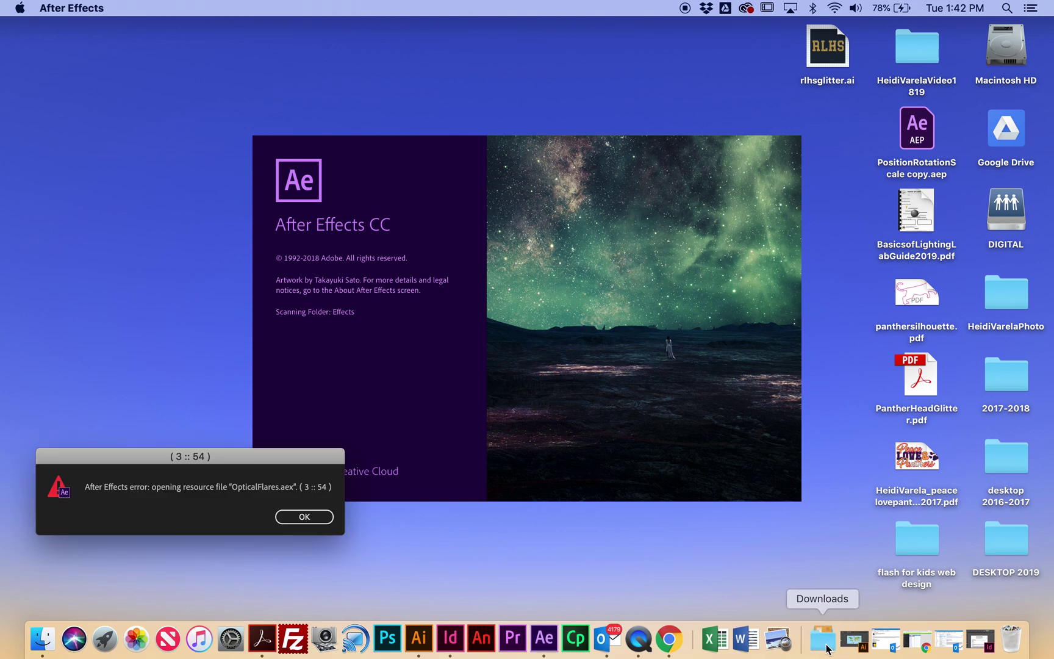
click(748, 536)
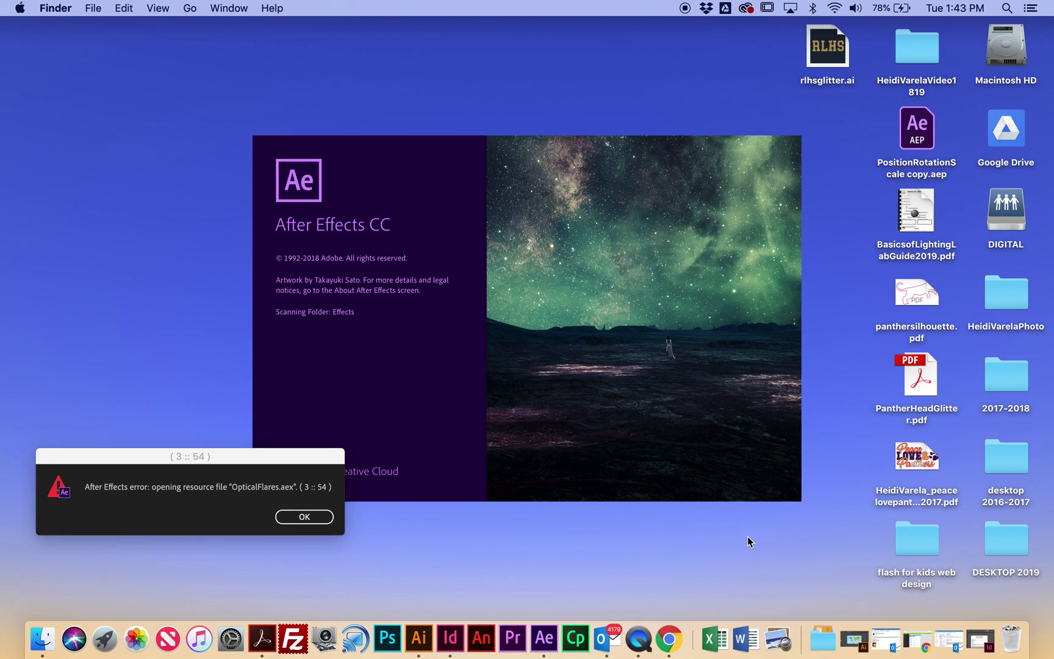
click(306, 516)
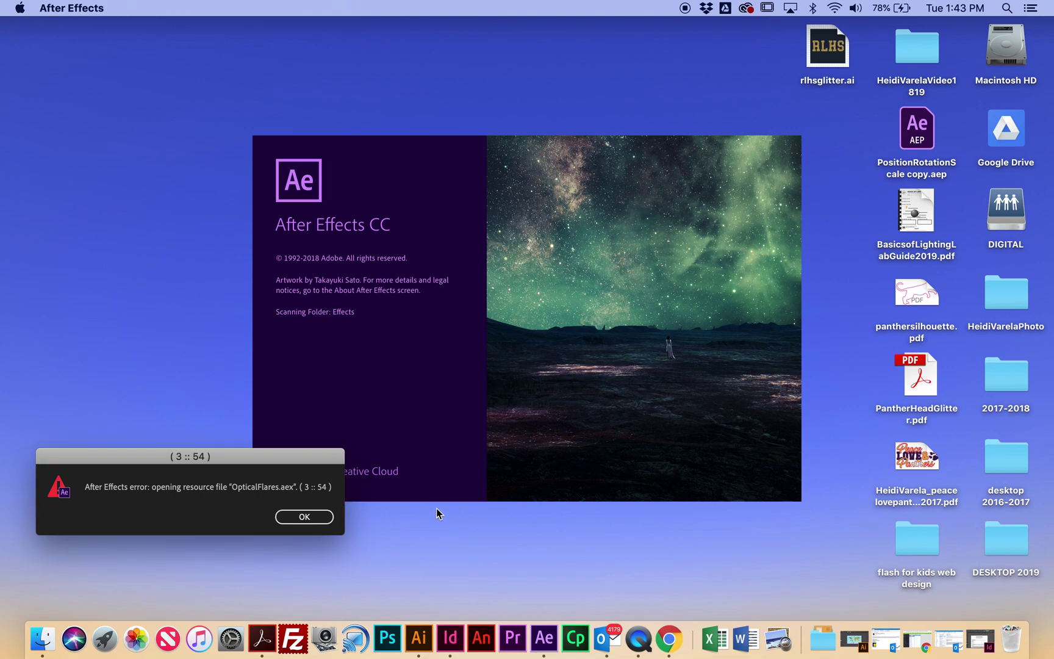
click(325, 518)
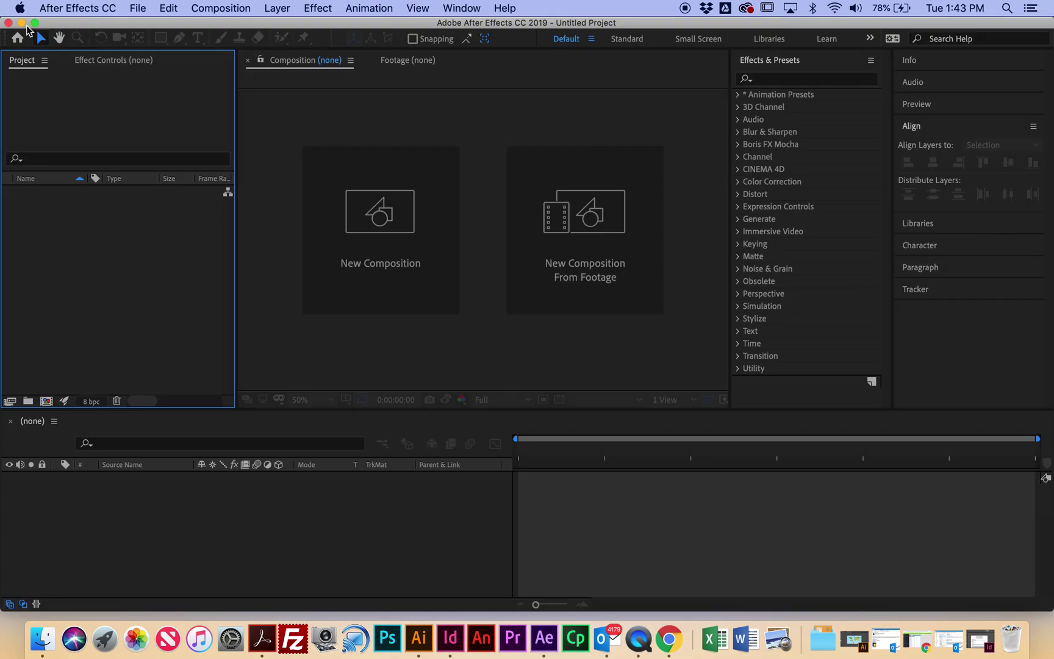
Step: Open the DIGITAL drive's VIDEO & ANIMATION folder and enlarge its window to show every folder
click(22, 23)
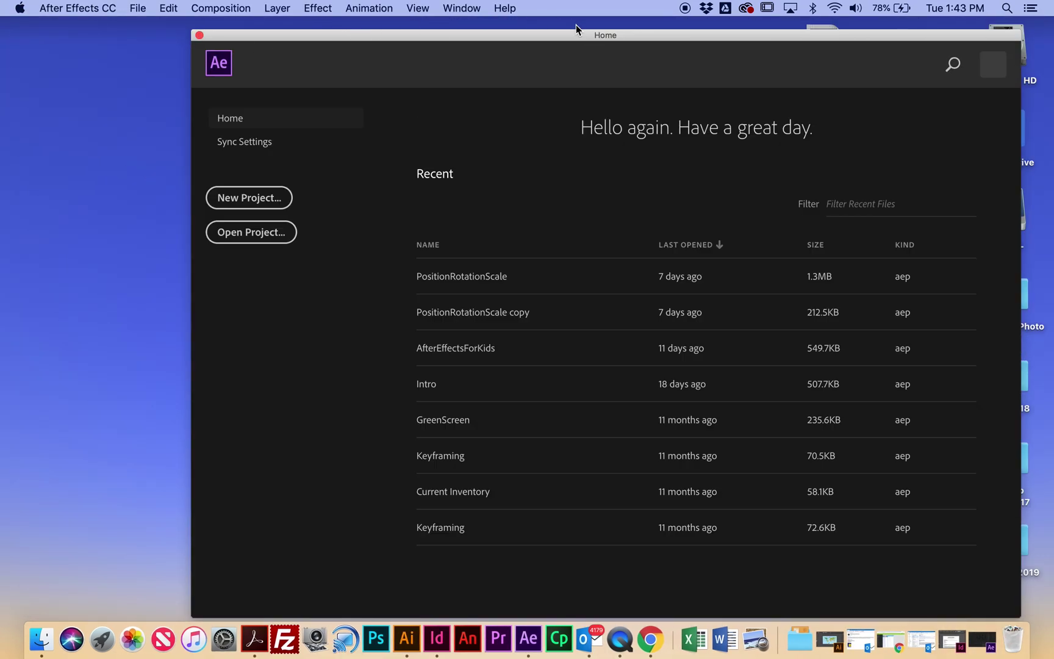
drag(569, 36, 282, 42)
double_click(1006, 210)
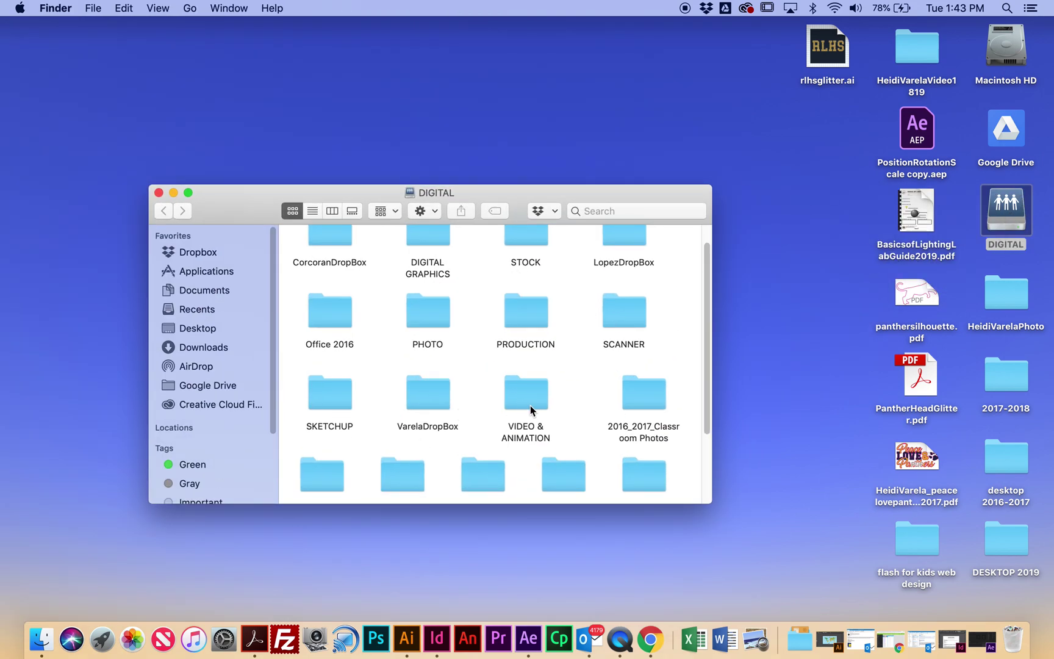
double_click(526, 395)
drag(503, 188, 407, 161)
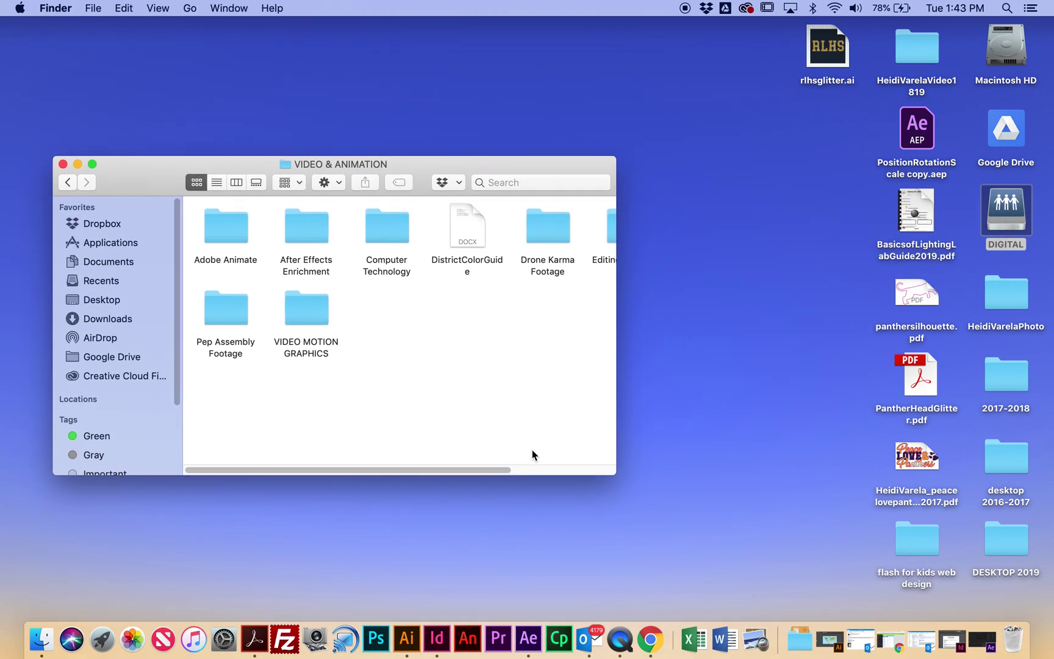
drag(616, 474, 762, 543)
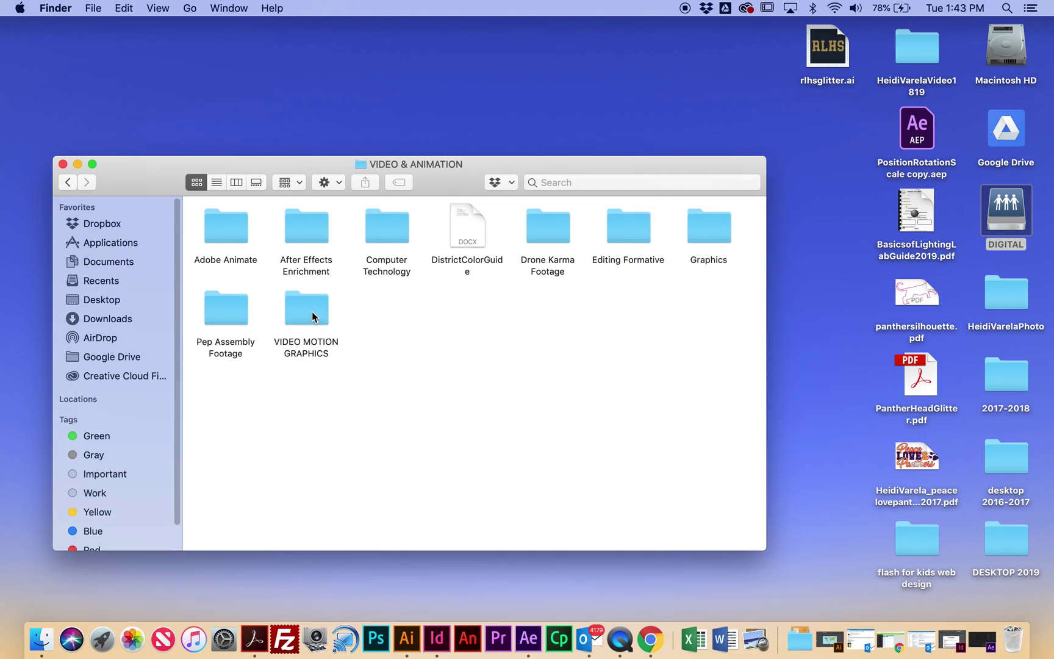
Step: Copy VIDEO MOTION GRAPHICS into the 2017-2018 folder, select folders, then close the window
drag(310, 311, 925, 50)
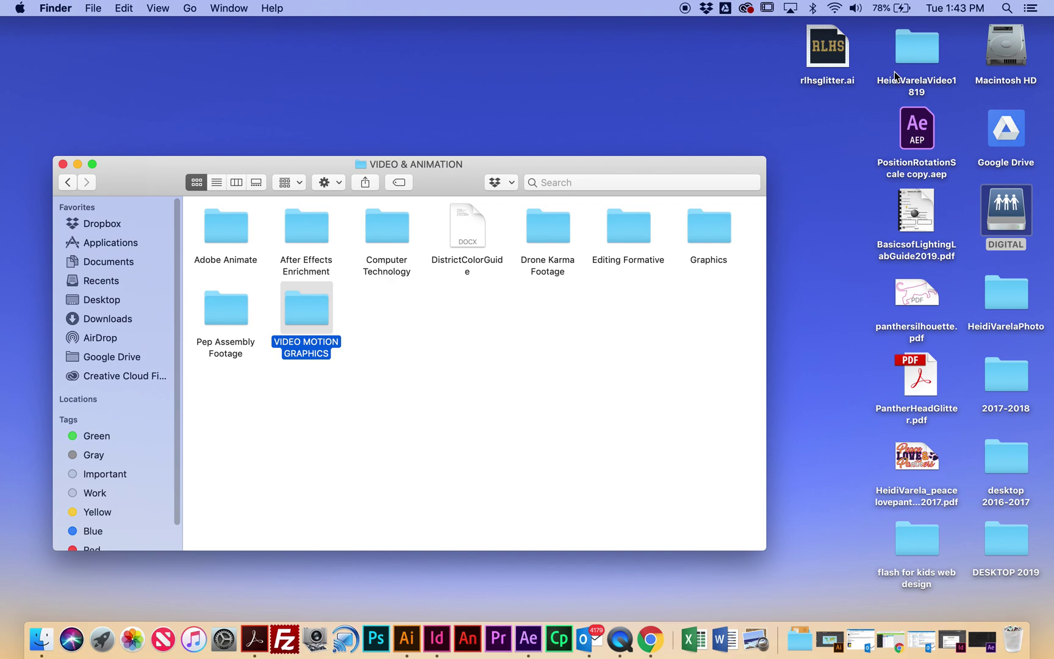
click(609, 321)
click(292, 310)
click(301, 229)
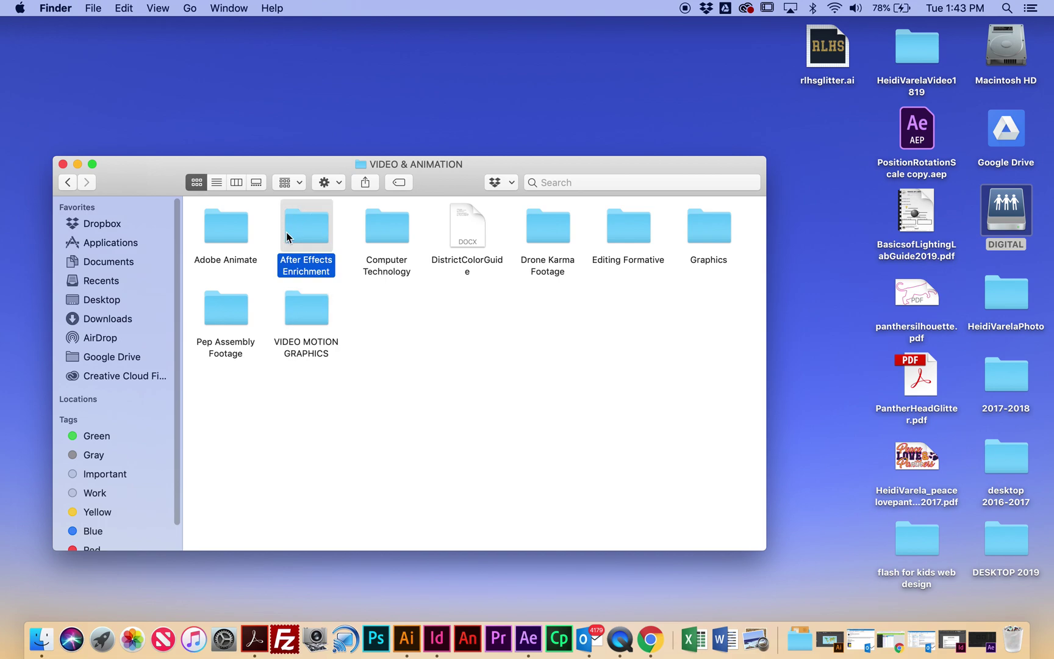
click(62, 165)
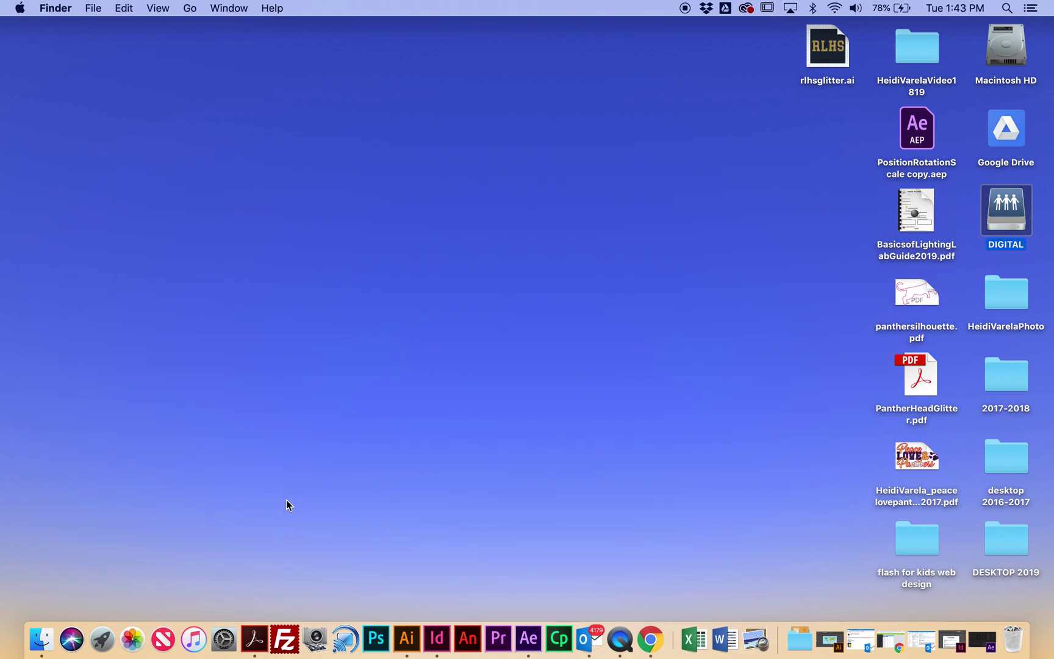
Step: Return to After Effects, shrink and move the Home screen, and start a new project
click(529, 644)
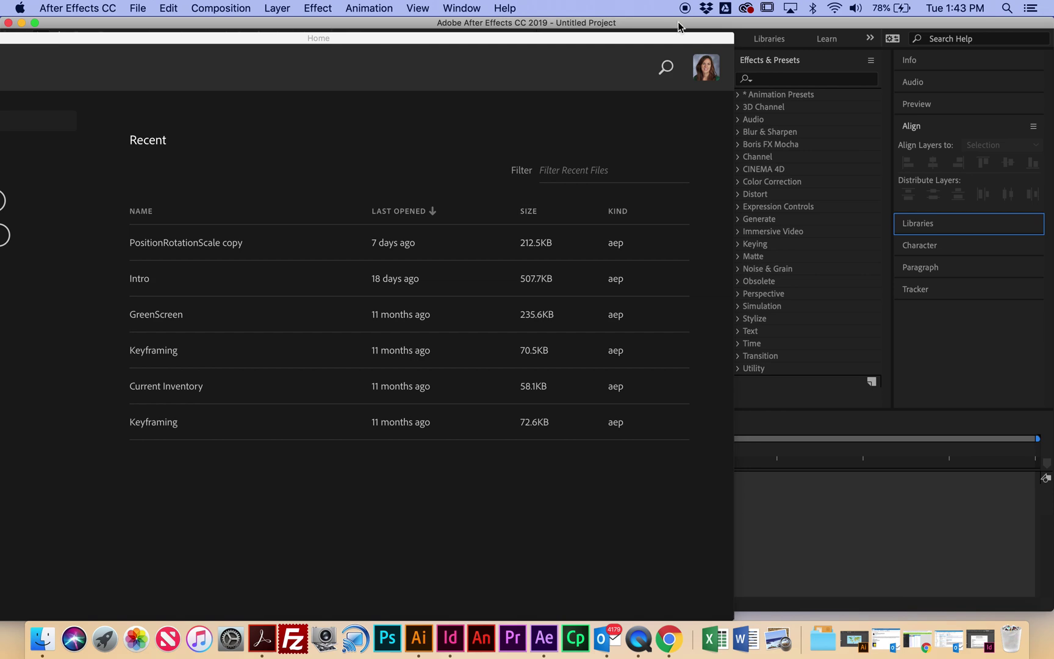
double_click(529, 38)
drag(752, 125, 722, 362)
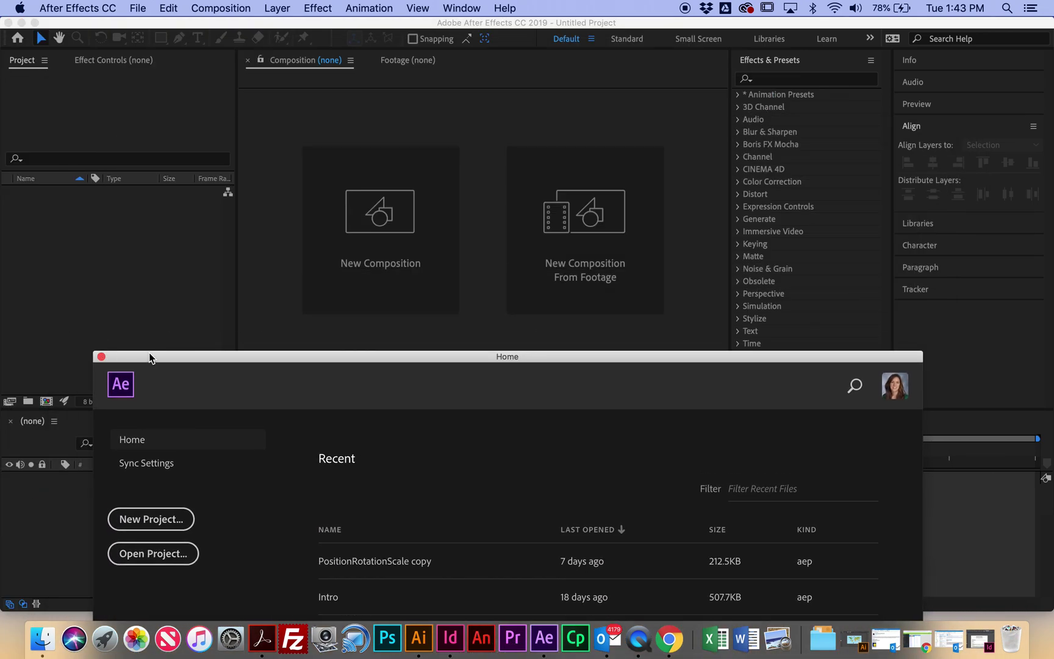
drag(147, 357, 143, 67)
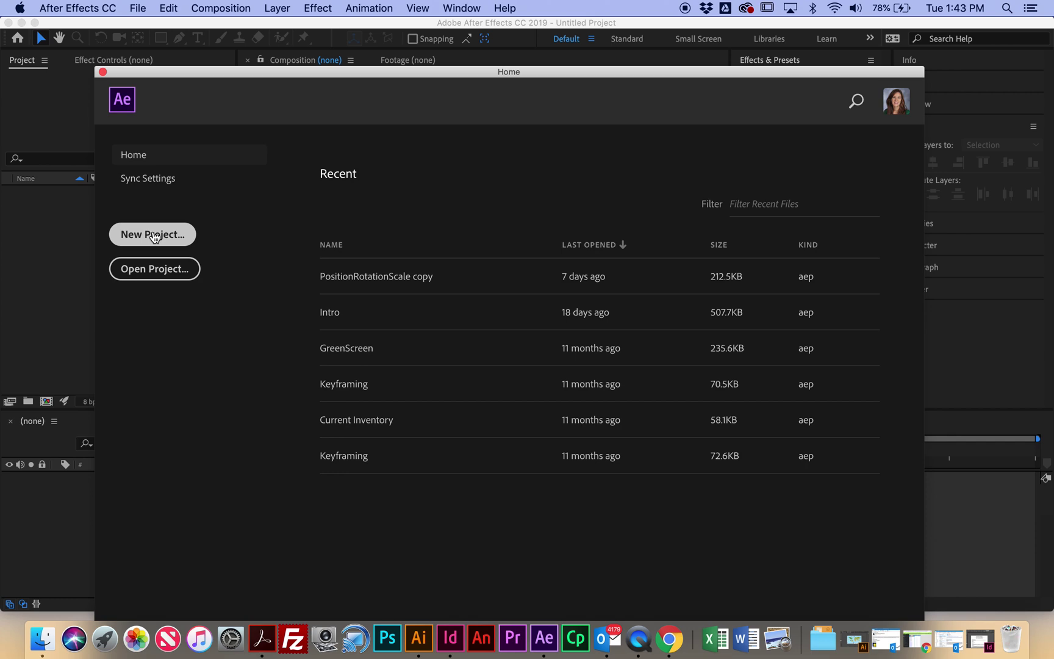
click(155, 237)
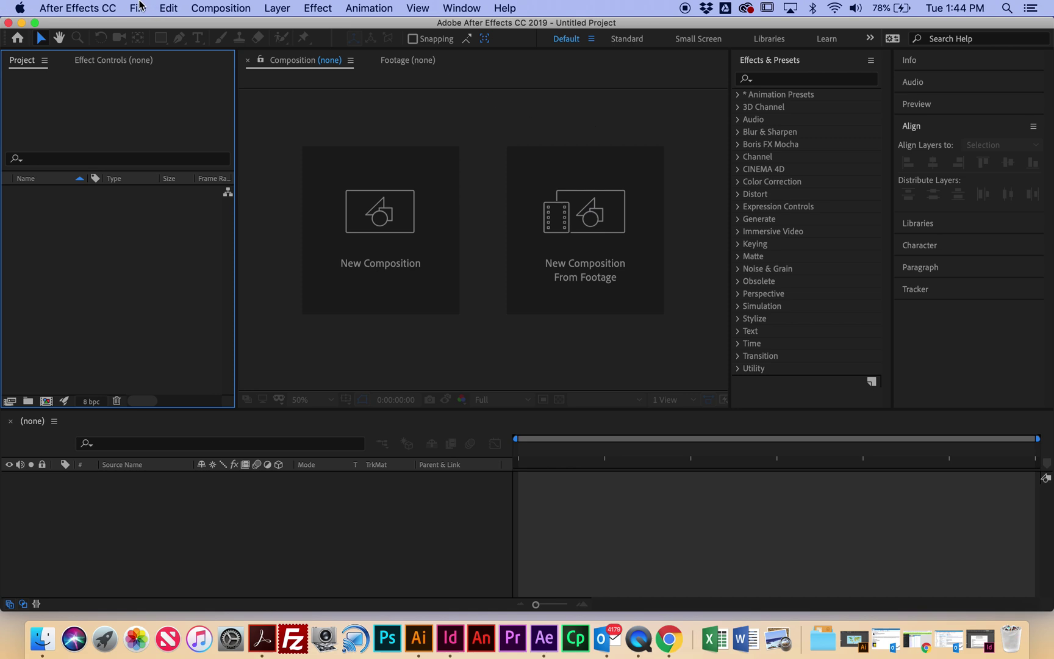
Step: Create another new project via File > New > New Project, then dismiss the File menu
click(145, 11)
mouse_move(150, 28)
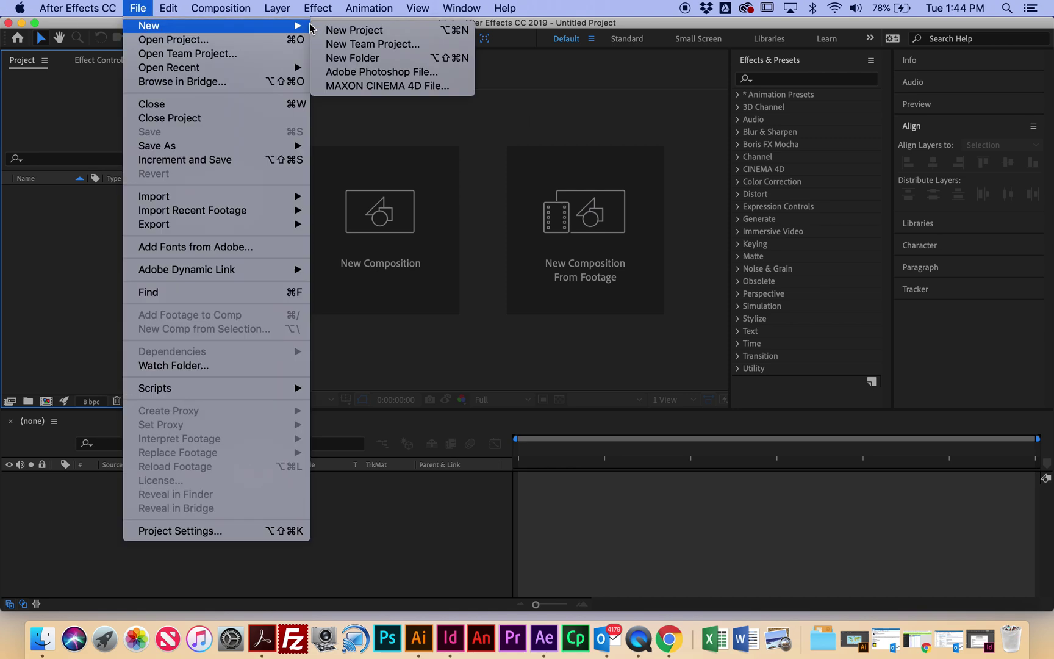
click(350, 29)
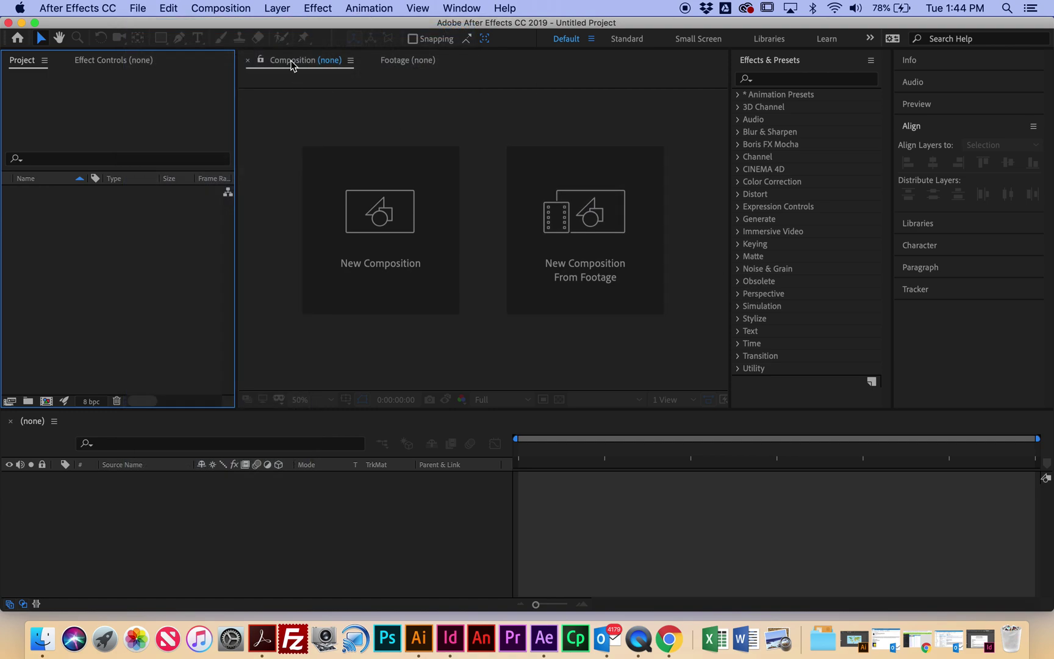
click(147, 8)
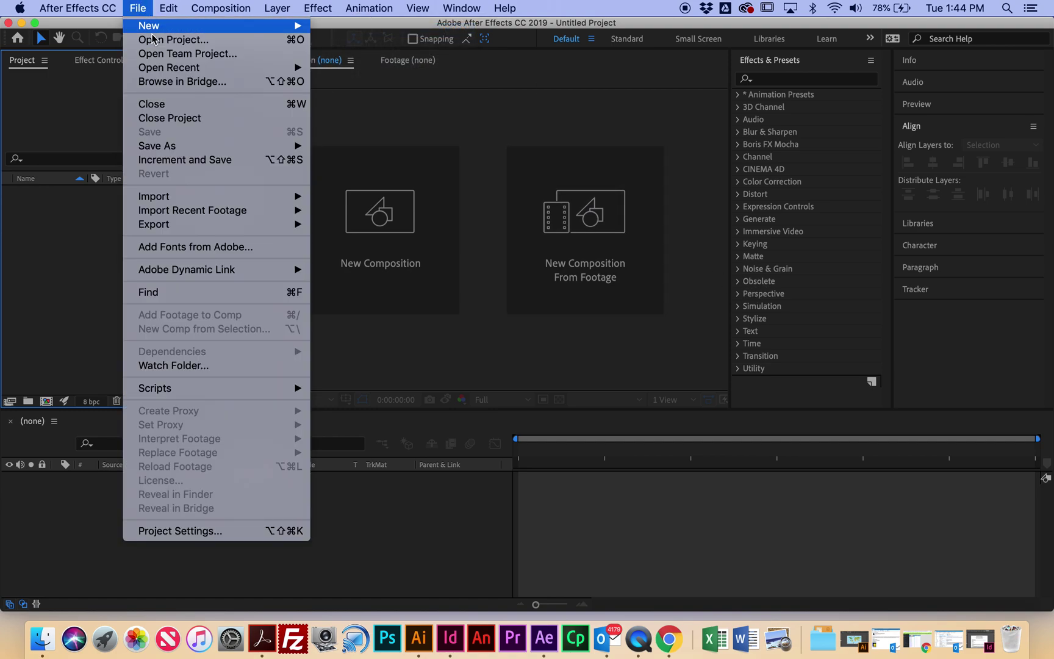
click(381, 128)
Step: Save the project as the user's name plus _AfterEffectMMDDYYYY in the personal Desktop video folder
click(138, 8)
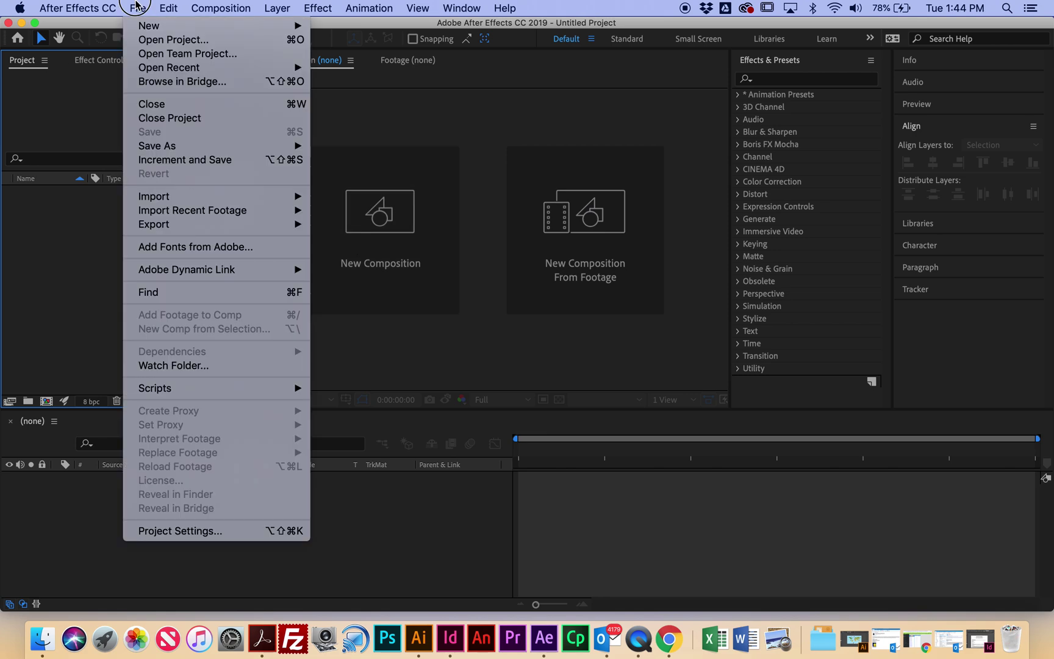
mouse_move(156, 145)
click(350, 145)
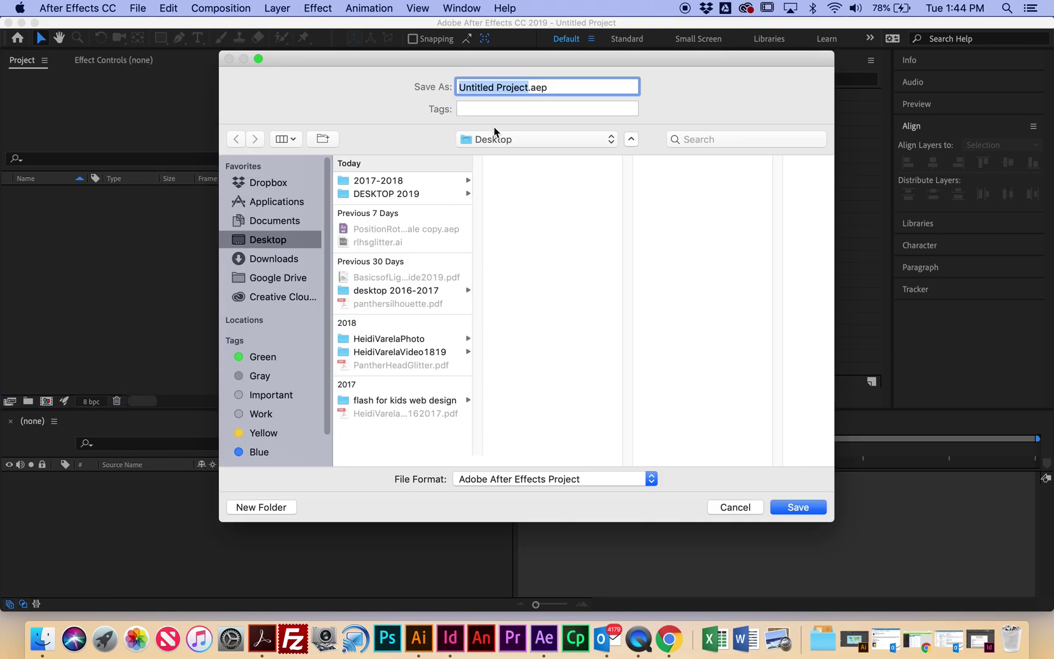
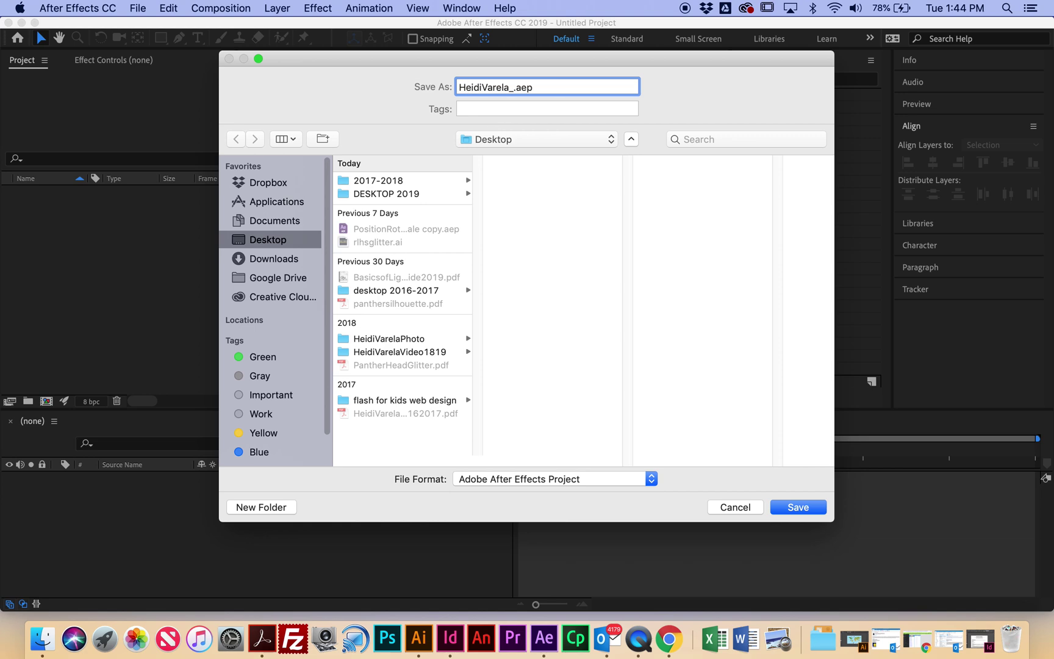
text(Af)
key(BackSpace)
text(1)
text(terEffec)
key(BackSpace)
key(BackSpace)
key(BackSpace)
key(BackSpace)
text(ffectMMDDYYYY)
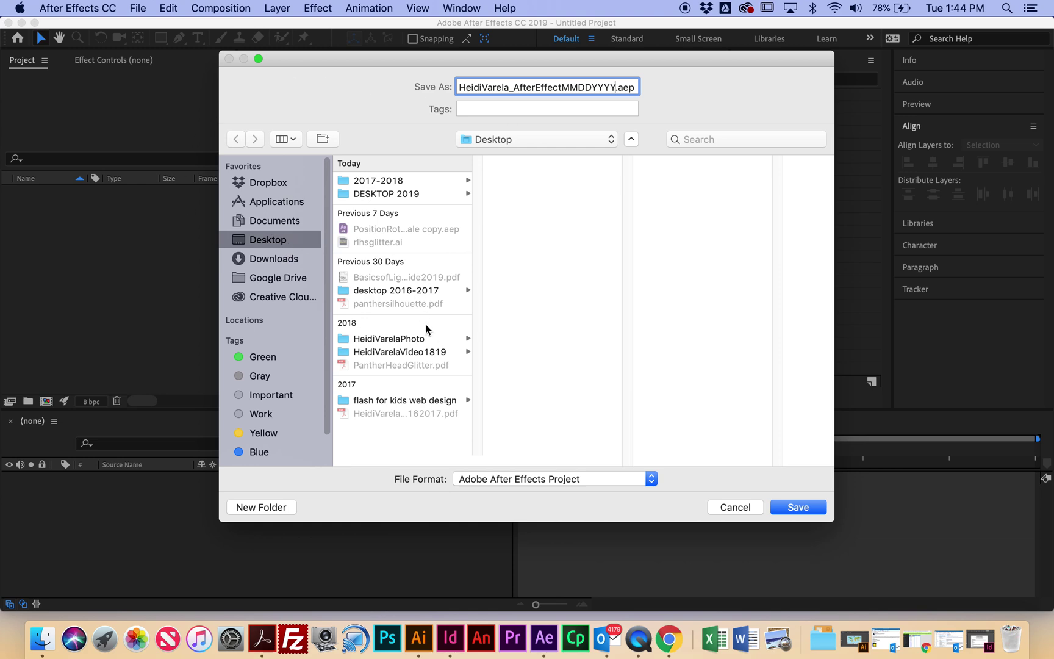
click(419, 353)
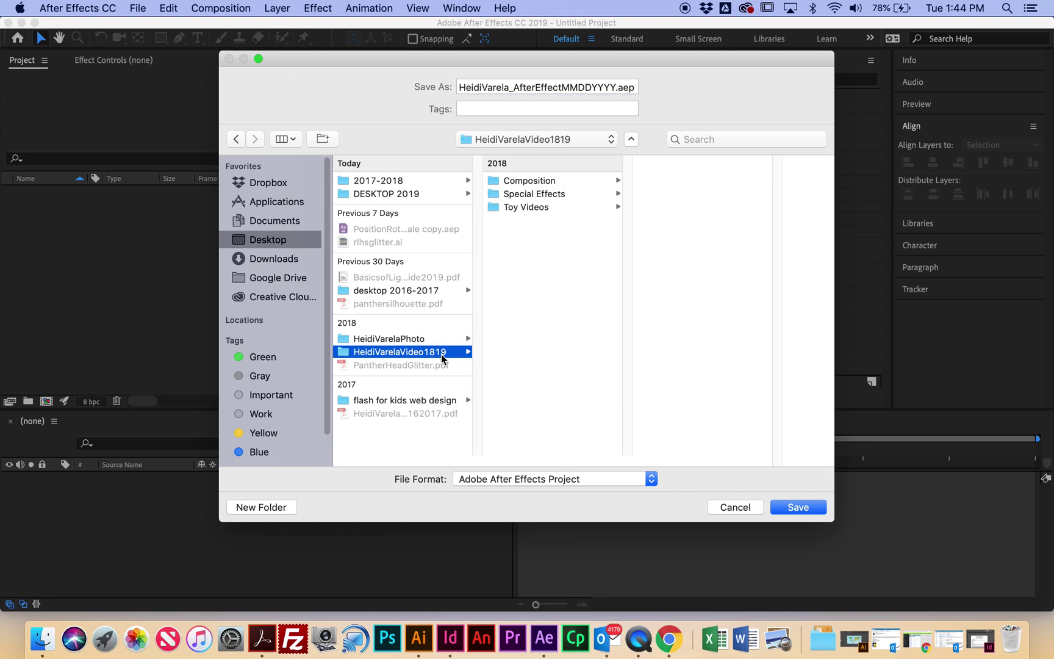
click(804, 507)
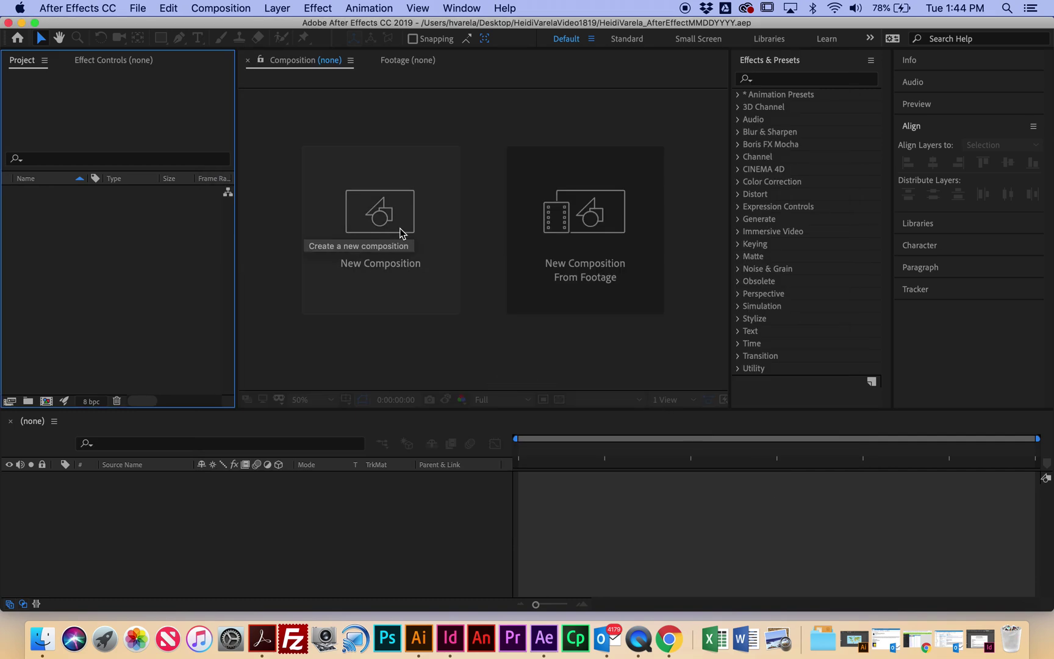
Step: Create a 1920×1080, 29.97 fps, 0;00;05;00 composition named with the user's name plus _PositionRotation_MMDDYYYY
click(376, 243)
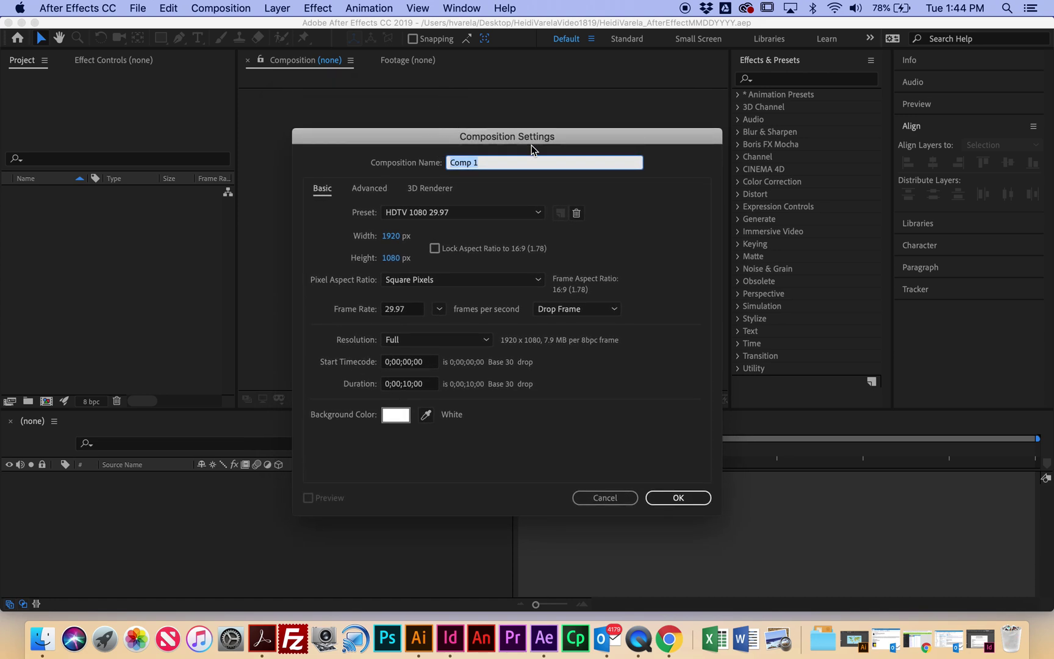
text(He)
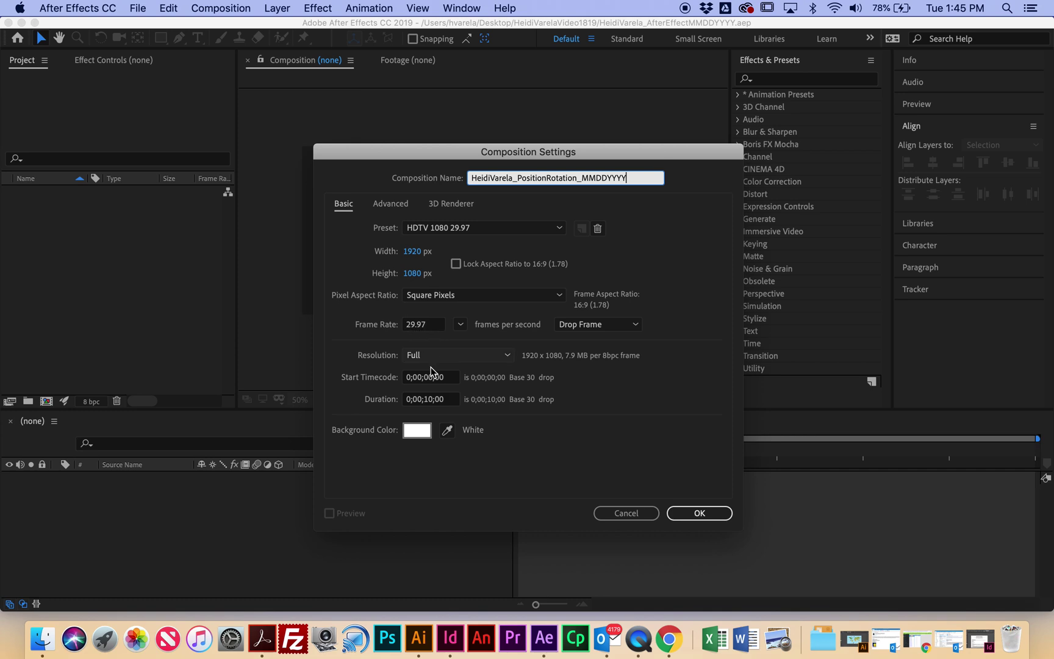
click(434, 399)
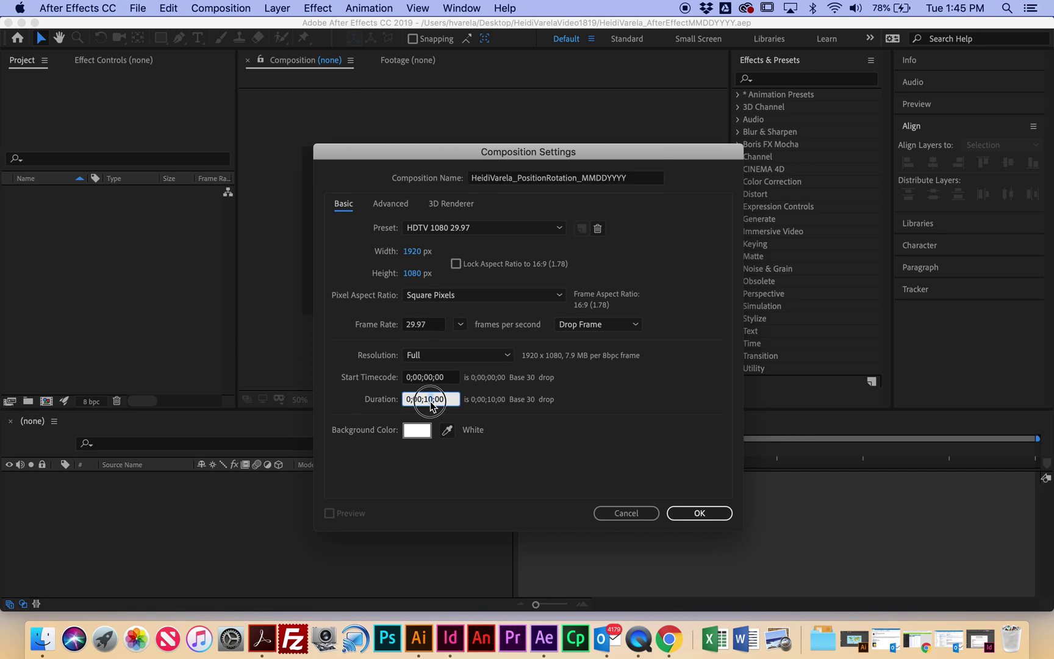
text(0)
click(700, 517)
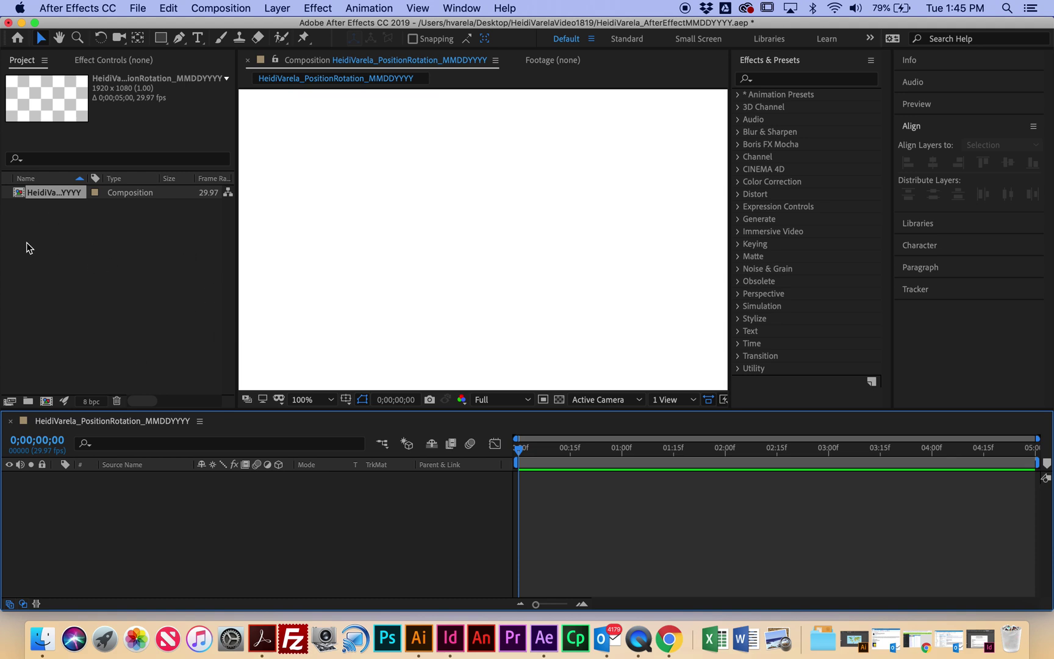
Step: Cancel the File > Import dialog without importing anything, then minimise After Effects
click(138, 8)
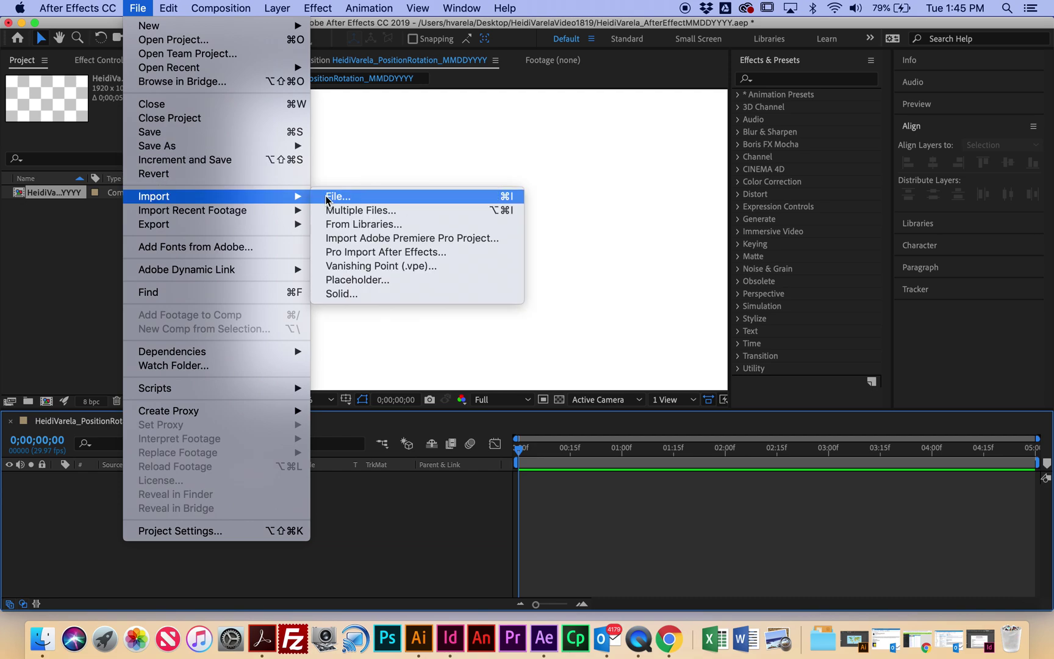
click(86, 246)
double_click(89, 233)
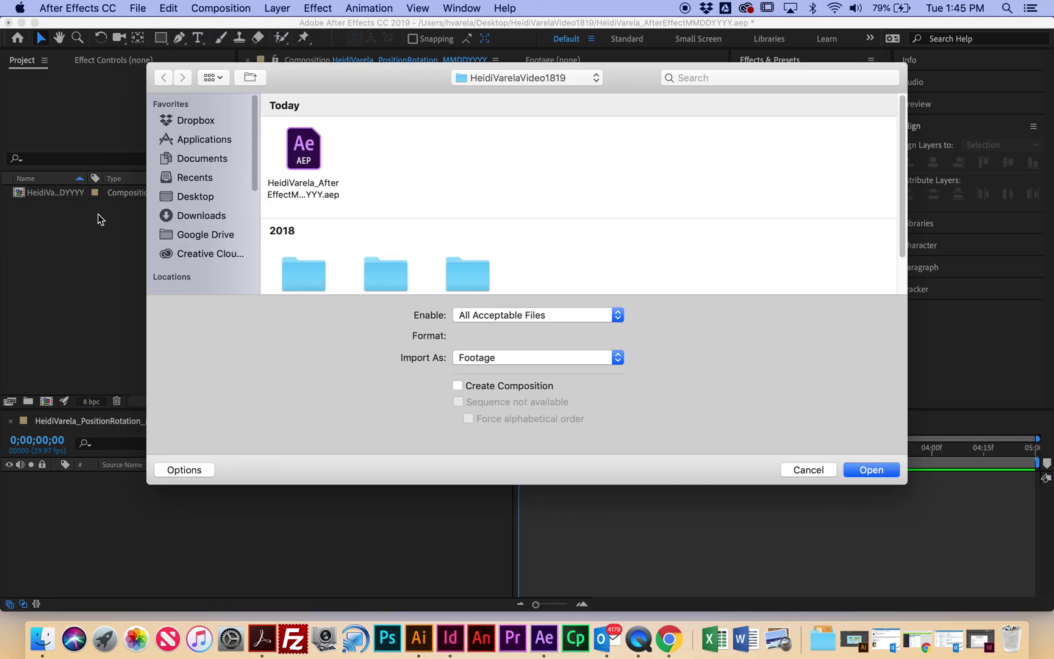
scroll(569, 184, down, 2)
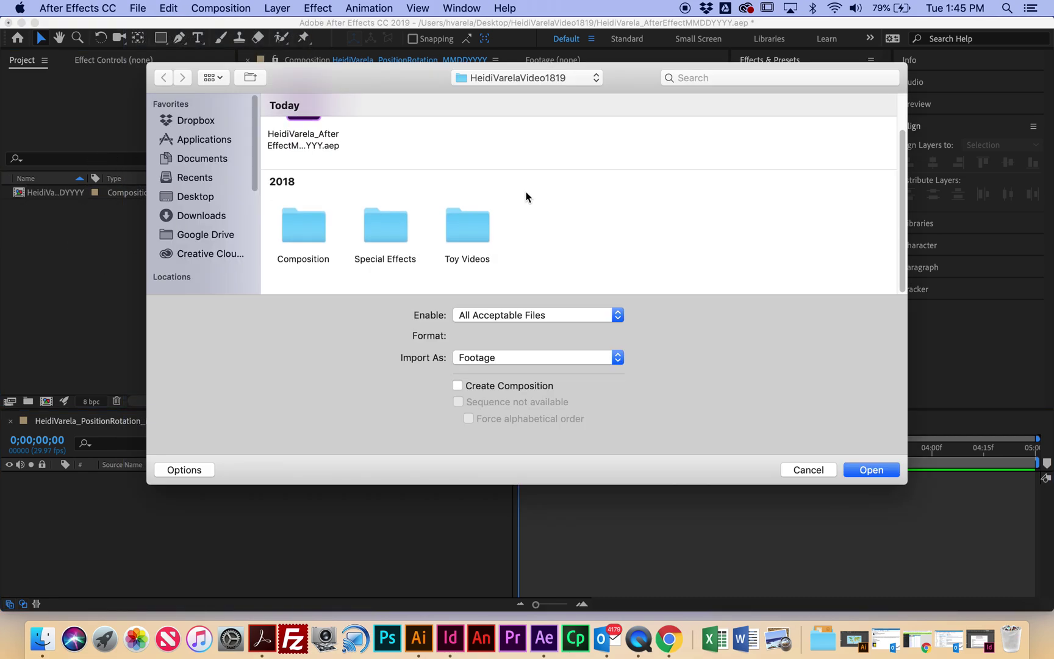
click(808, 465)
click(23, 23)
Step: Open the user's video folder and the DIGITAL drive's VIDEO & ANIMATION folder side by side
click(921, 56)
double_click(921, 56)
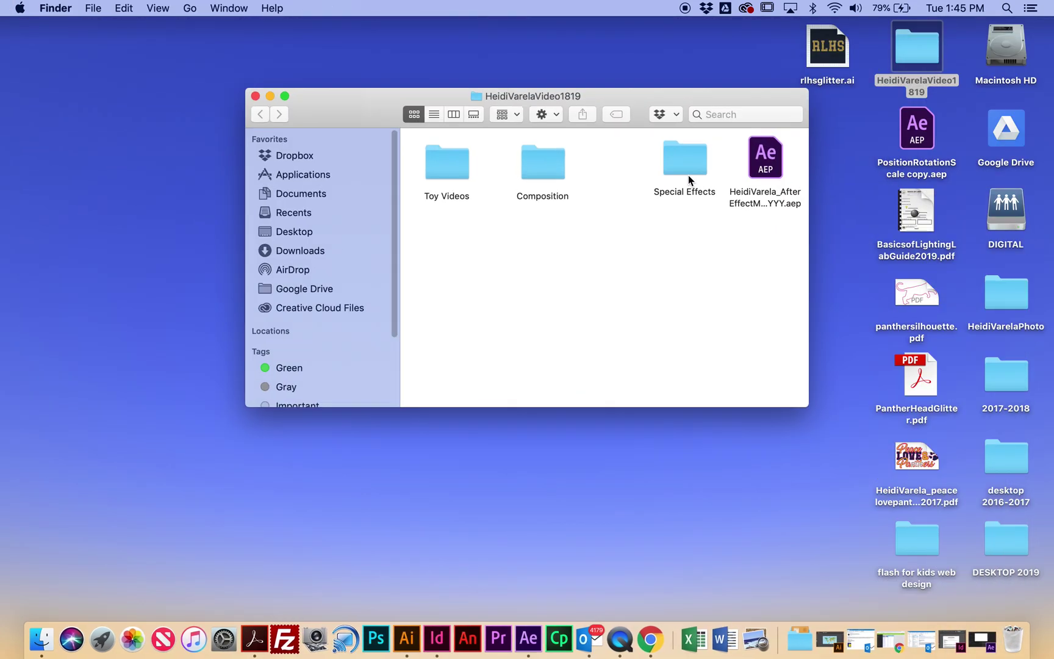
drag(807, 408, 828, 452)
double_click(1004, 212)
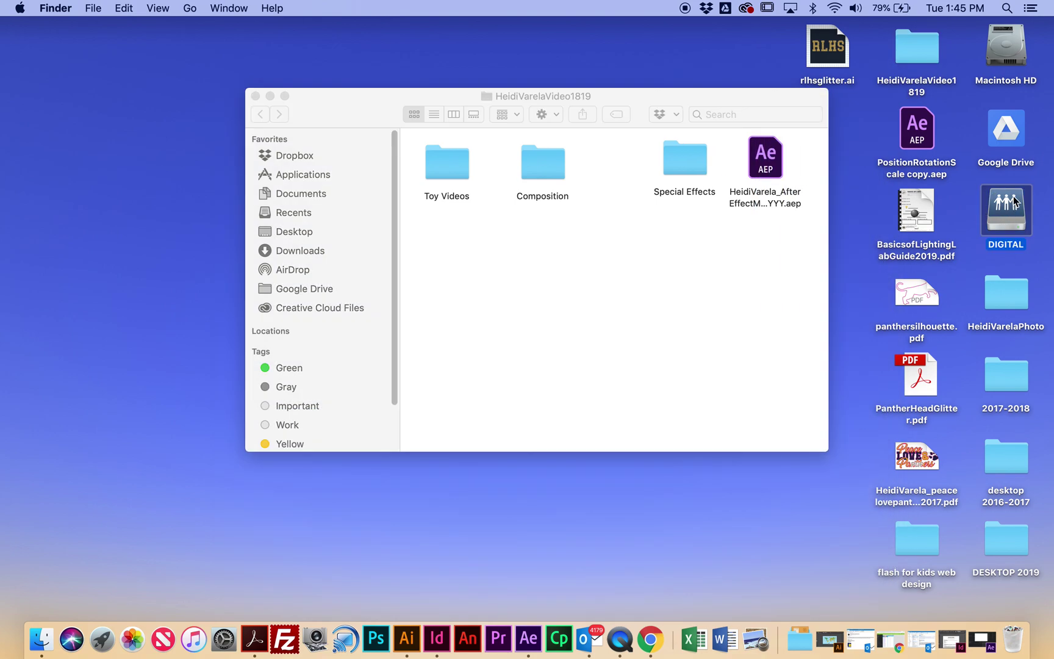
click(545, 404)
double_click(545, 404)
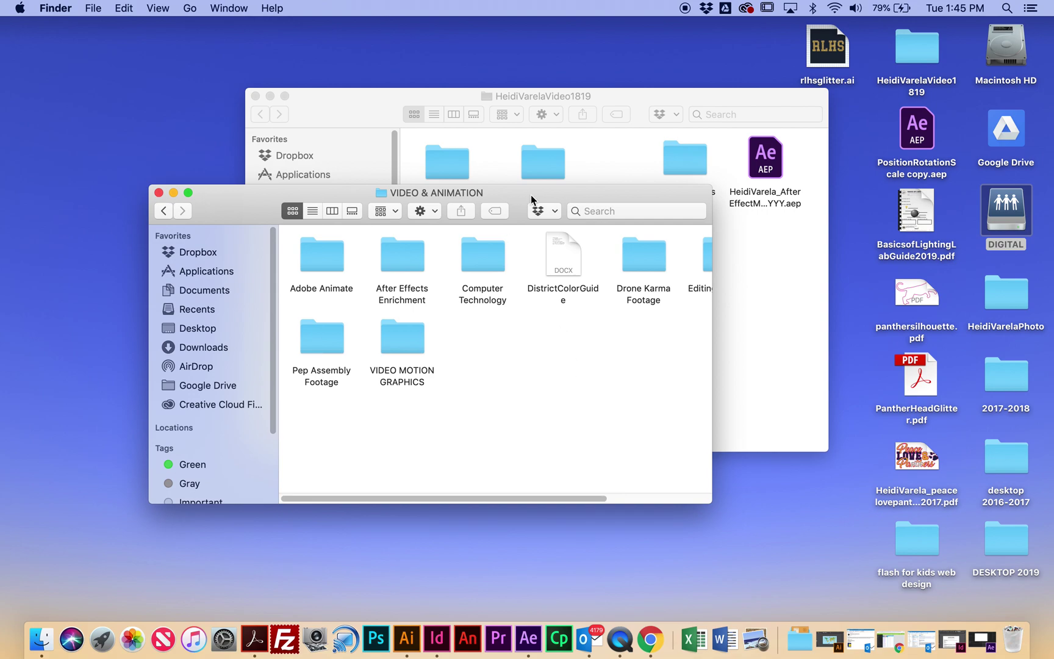
drag(540, 192, 399, 241)
Step: Copy VIDEO MOTION GRAPHICS into the user's video folder, then return to After Effects
drag(262, 387, 618, 330)
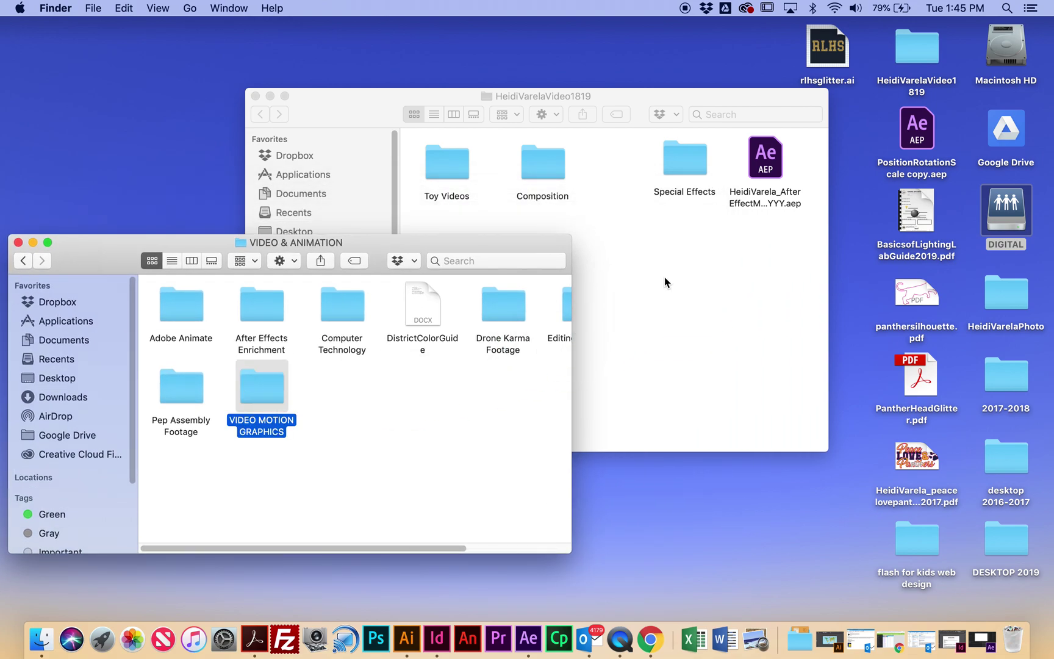
click(19, 242)
click(982, 638)
Step: Import beach.ai and beachball.ai from the VIDEO MOTION GRAPHICS folder
double_click(114, 241)
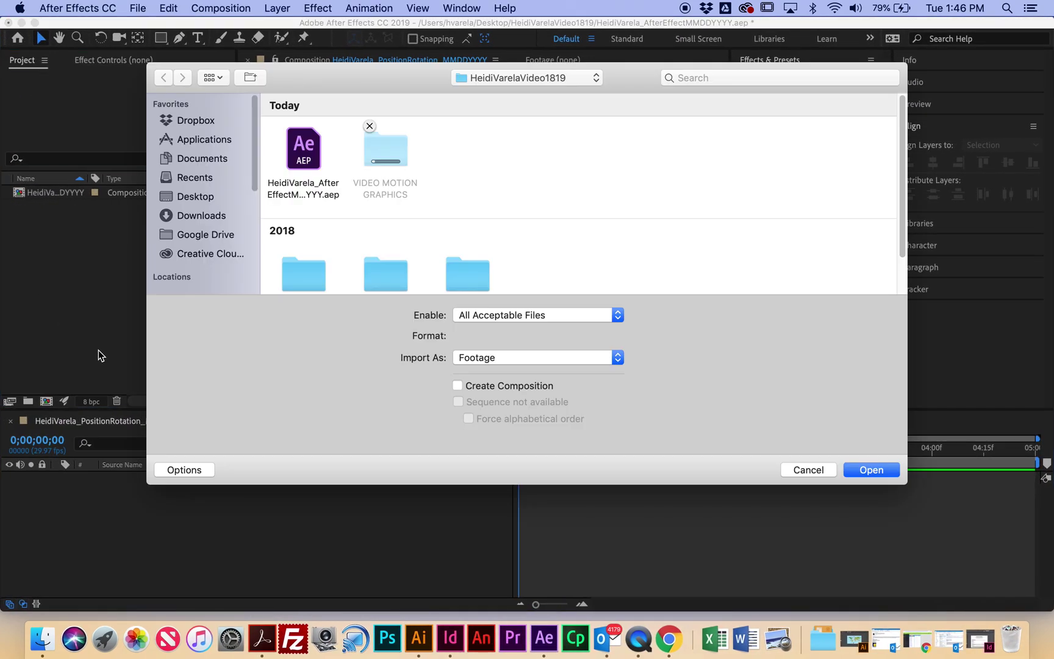
double_click(406, 158)
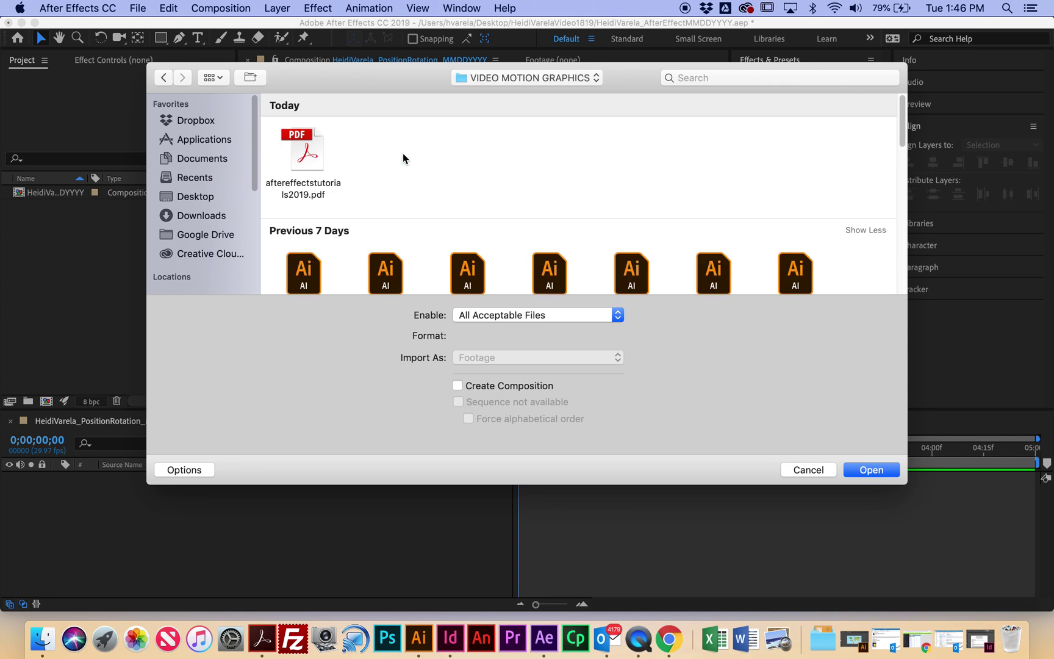
scroll(514, 157, down, 2)
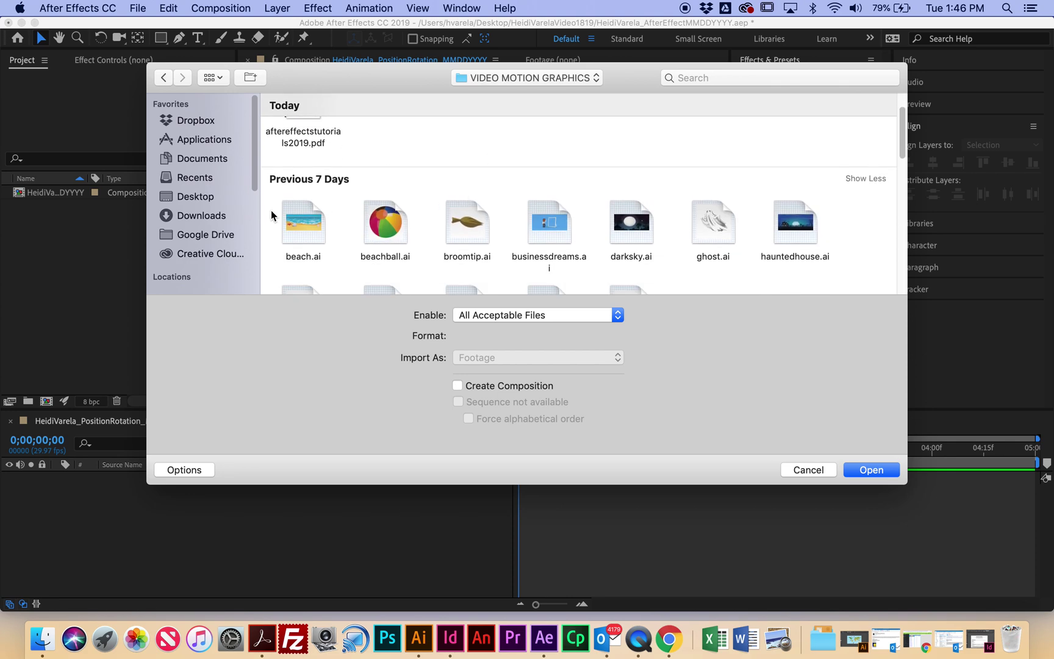
drag(270, 223, 417, 248)
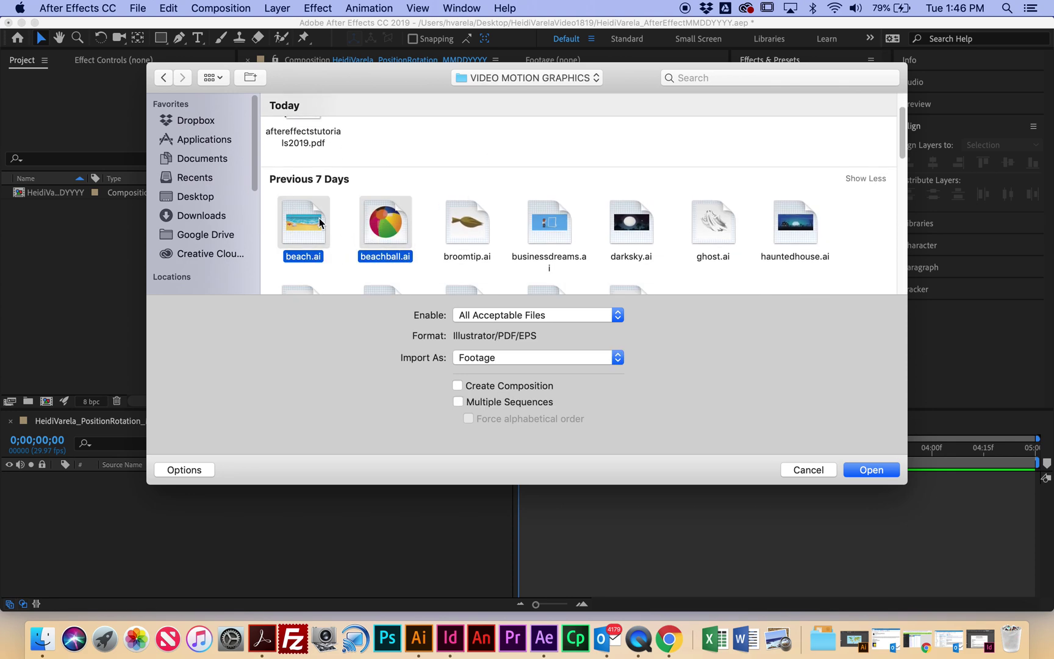
click(895, 473)
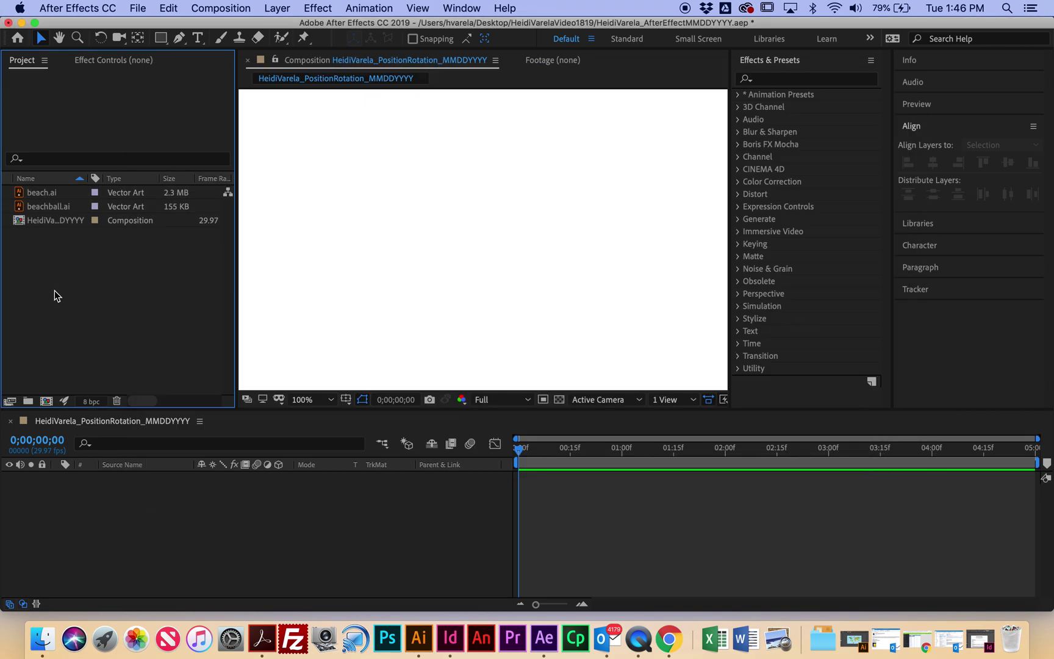
Step: Add beach.ai as the full-frame background layer with beachball.ai layered above it
drag(44, 195, 195, 451)
drag(199, 499, 200, 496)
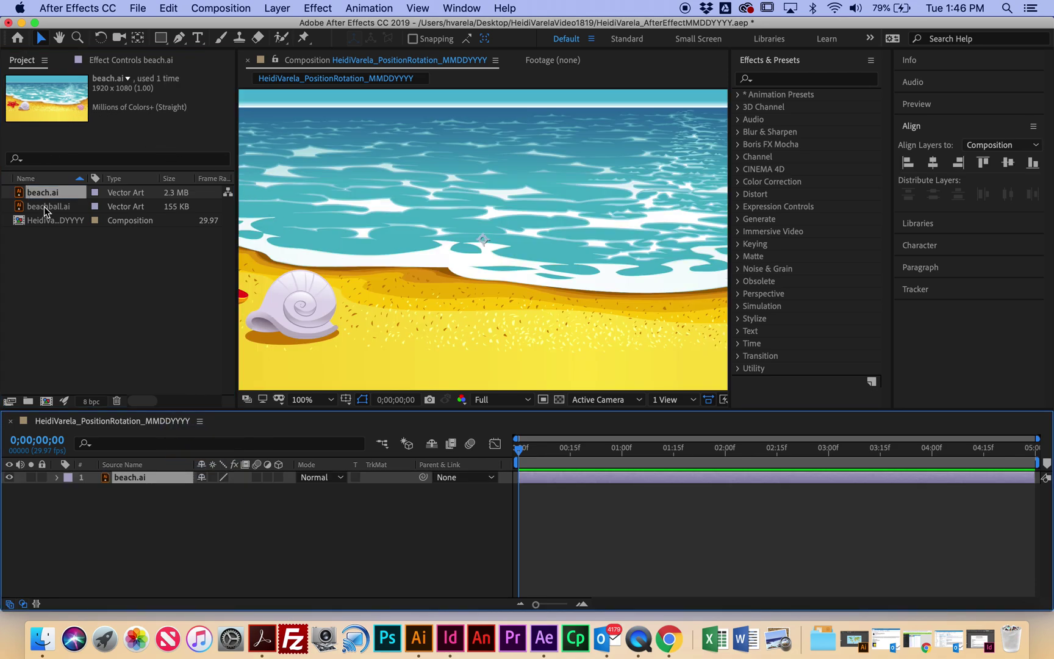
drag(44, 210, 116, 477)
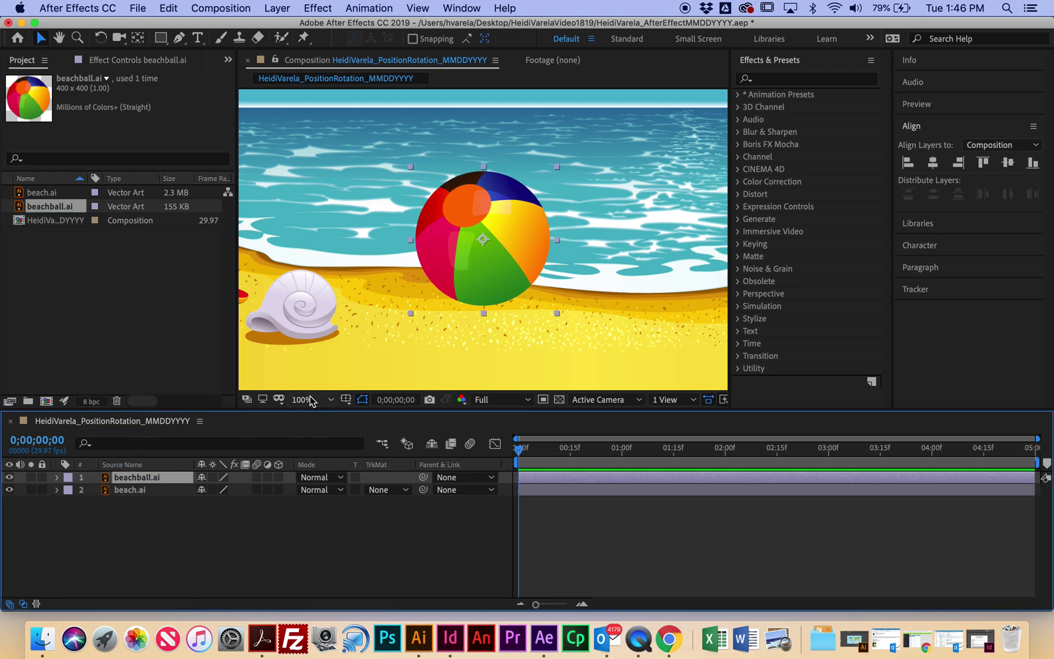
Step: Set the viewer to Fit, then 50%, and drag the beach ball toward the sand's left edge
click(329, 399)
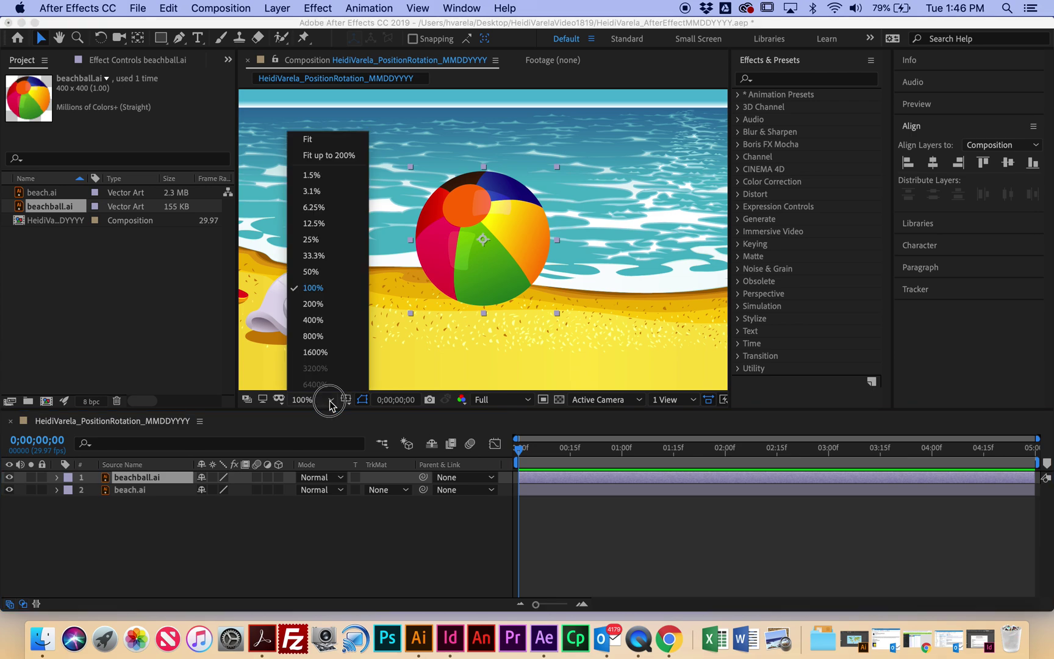
click(326, 143)
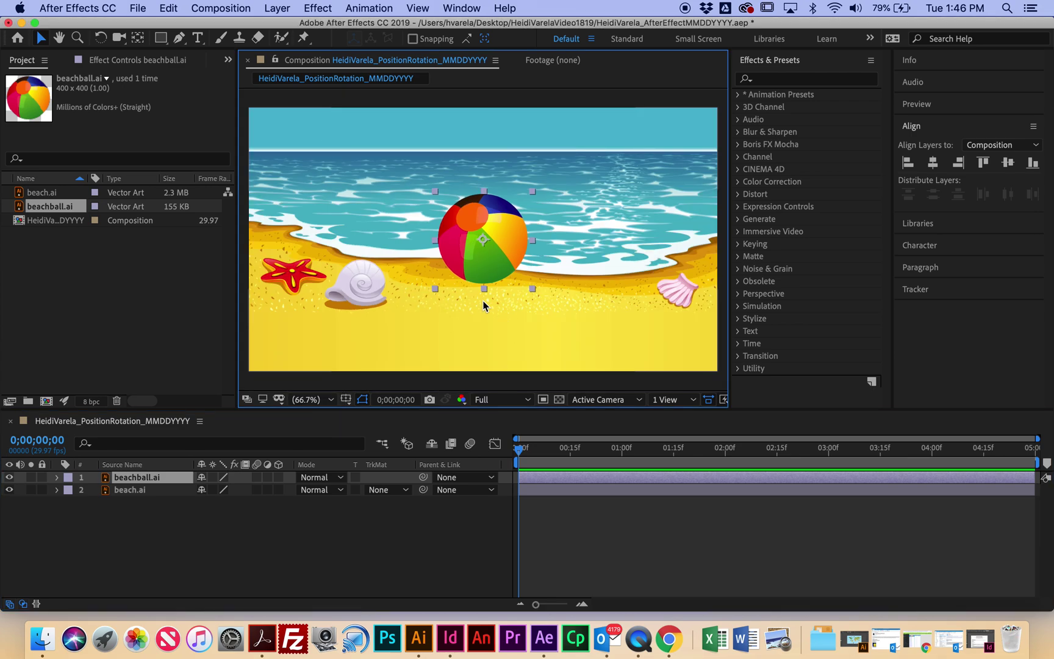
drag(497, 292, 379, 292)
click(332, 399)
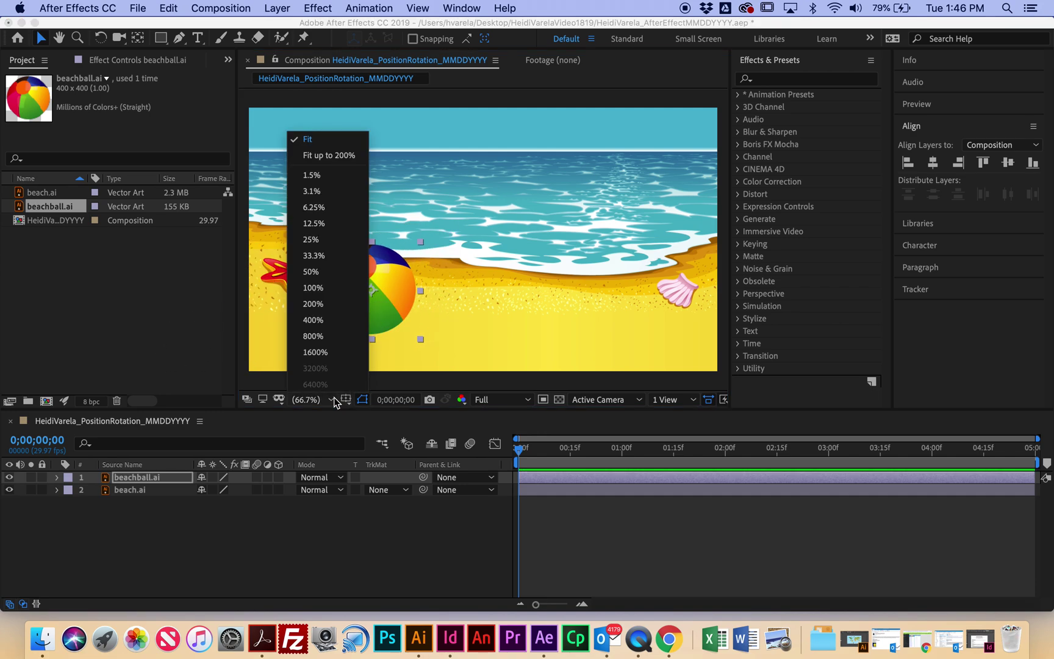
click(346, 274)
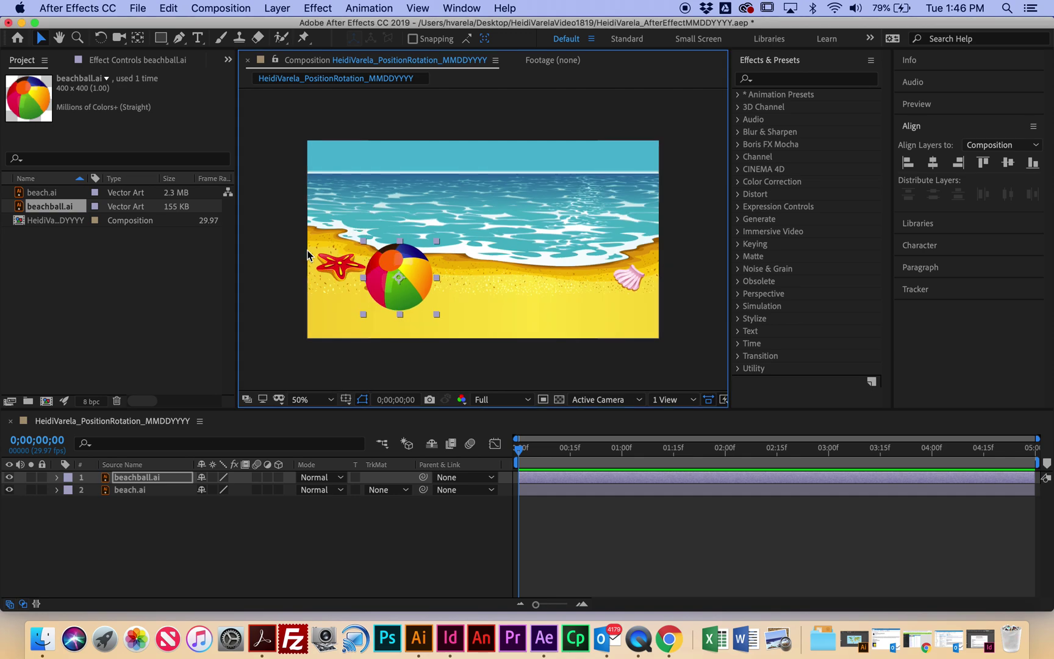
drag(368, 282, 232, 295)
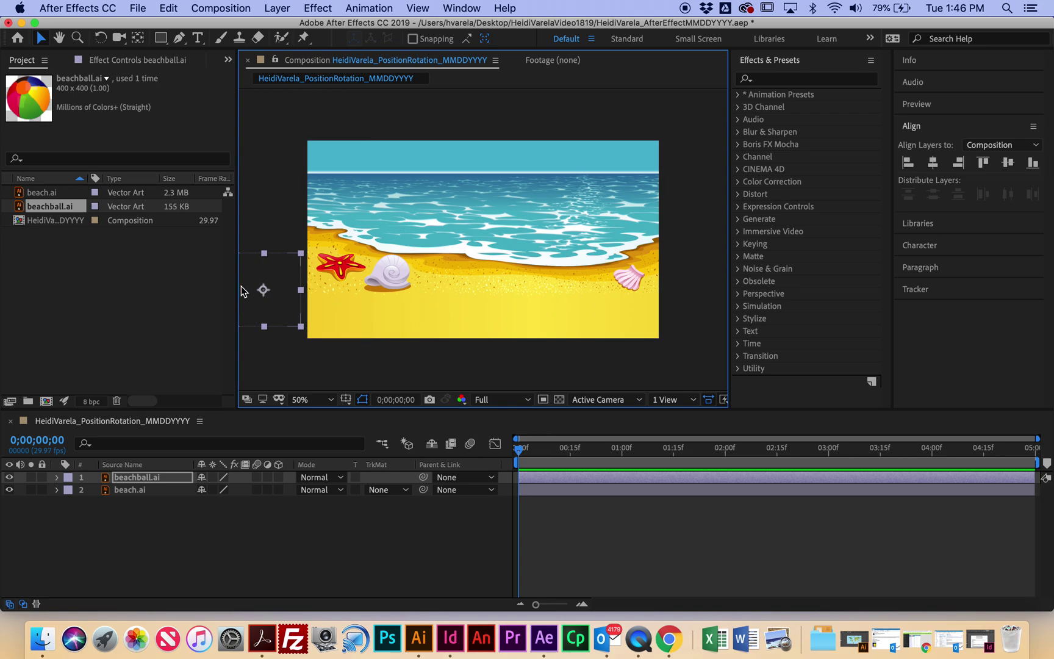
drag(266, 289, 239, 314)
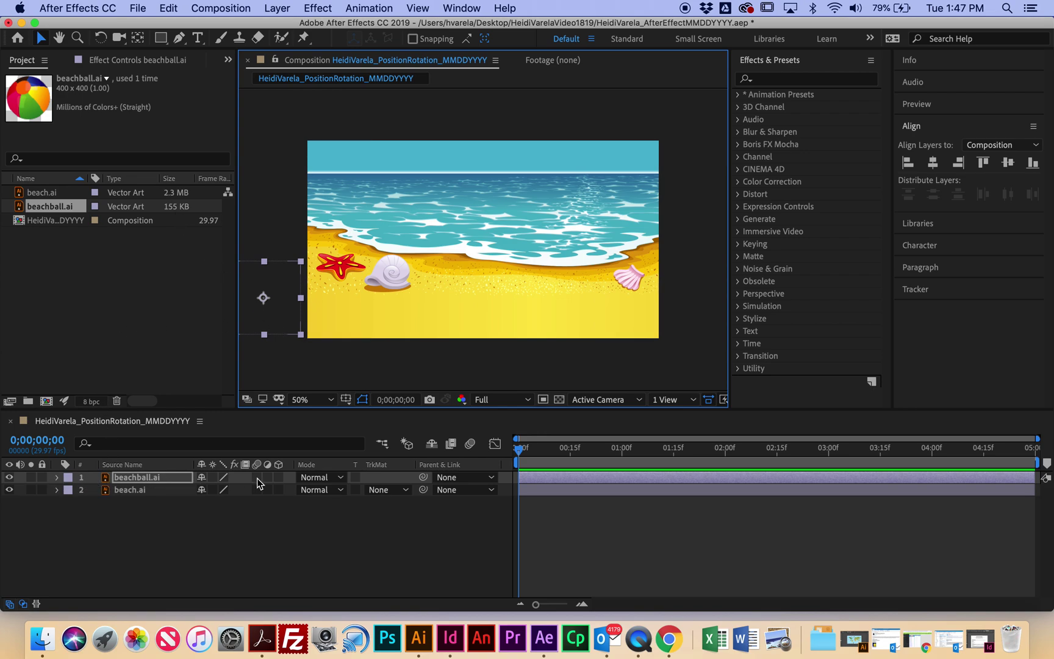
Step: Expand the beachball.ai Transform properties, then isolate Position (-239.0, 859.0) with A and P
click(57, 479)
click(70, 492)
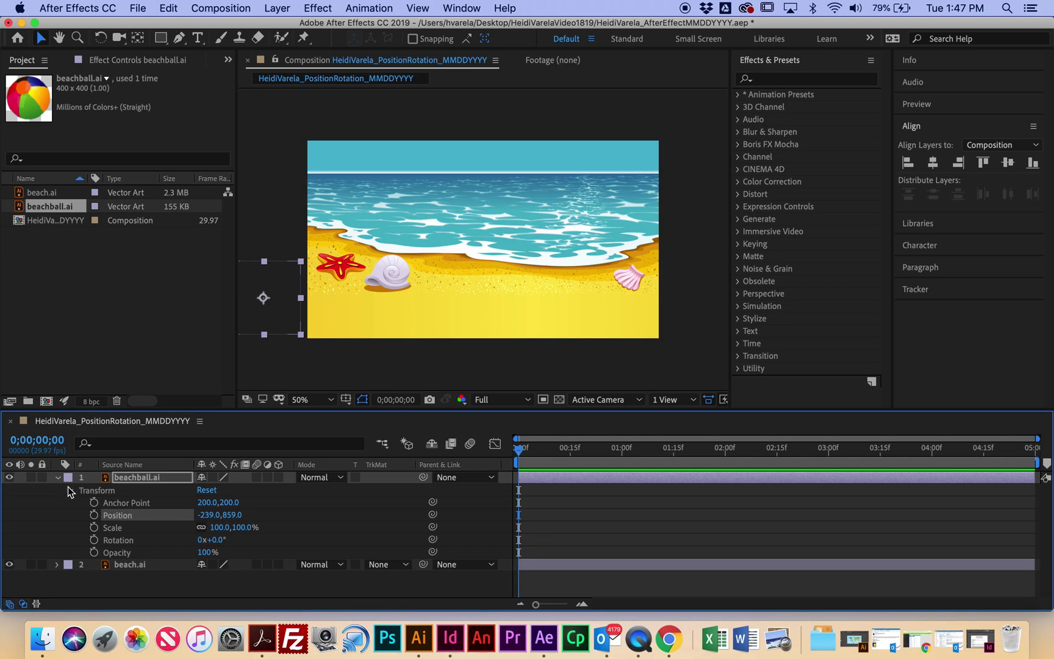
click(57, 478)
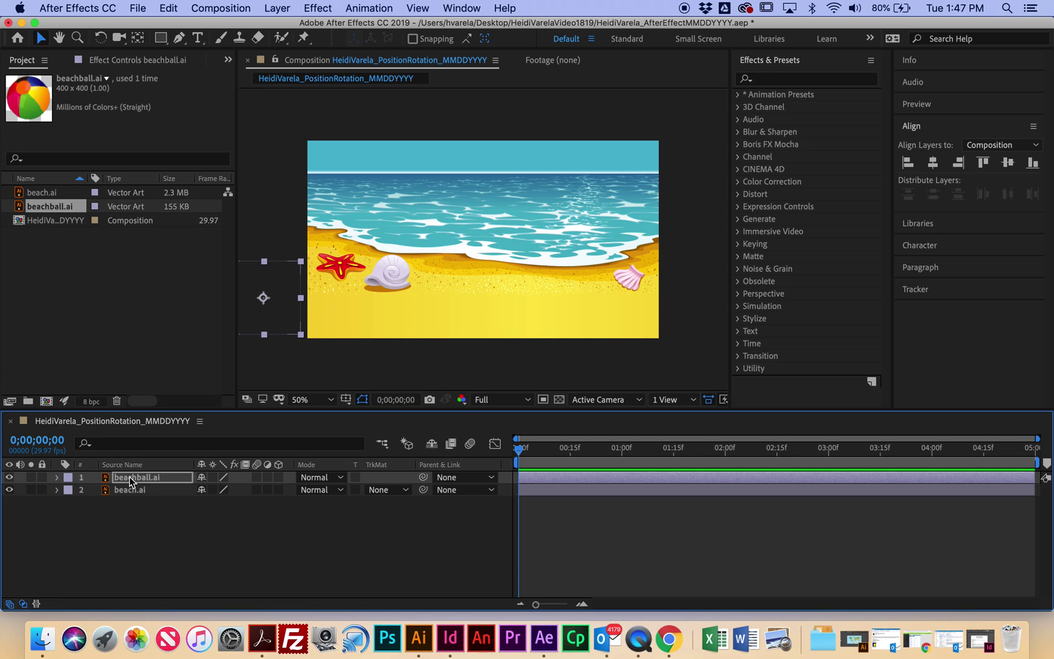
key(a)
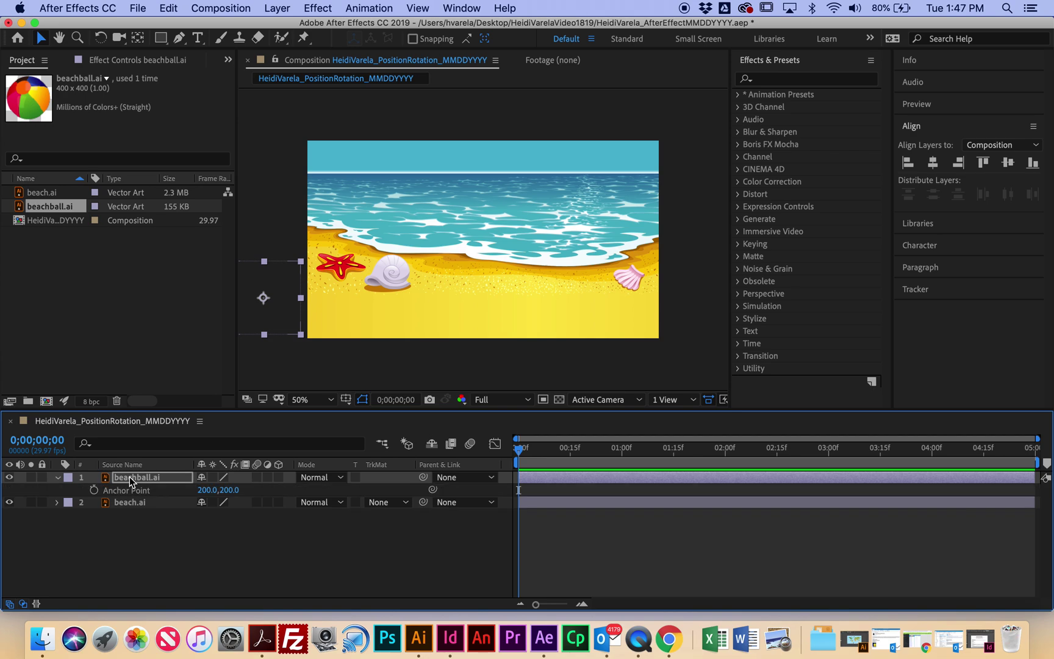
key(p)
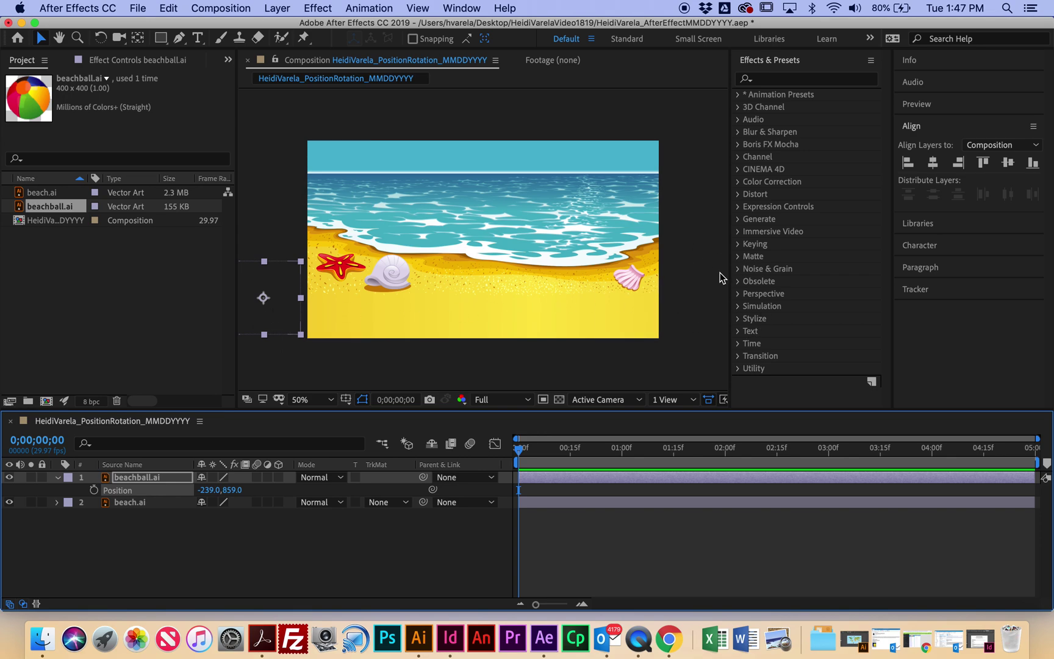
Step: Keyframe the ball's Position off-left at frame 0 and at 2152.0, 857.0 on 0;00;04;29
click(94, 490)
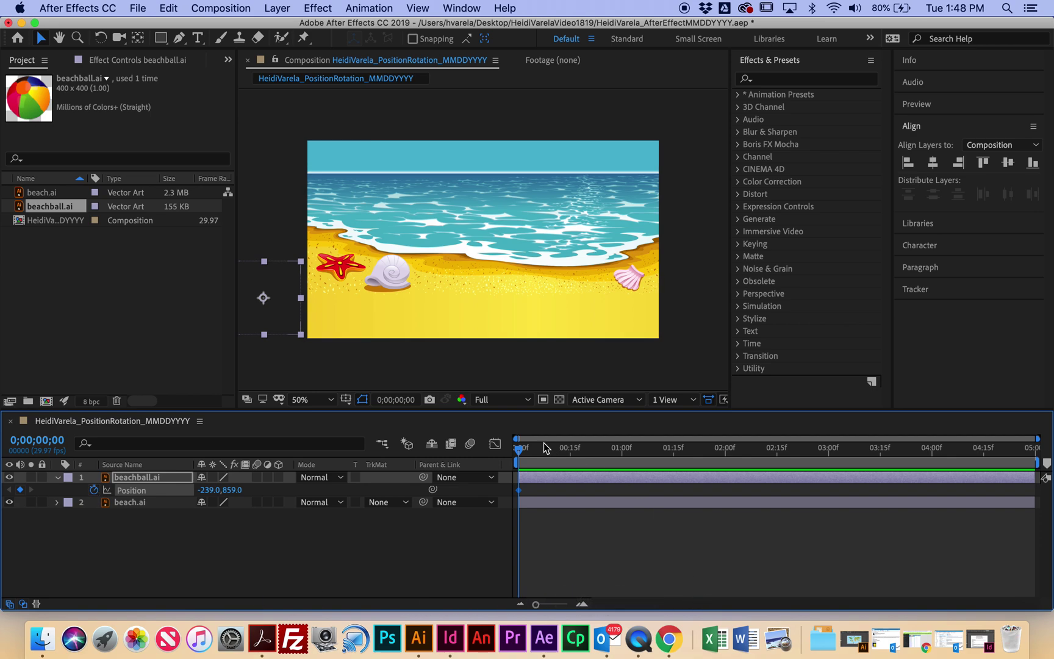
click(518, 451)
drag(518, 450, 1040, 466)
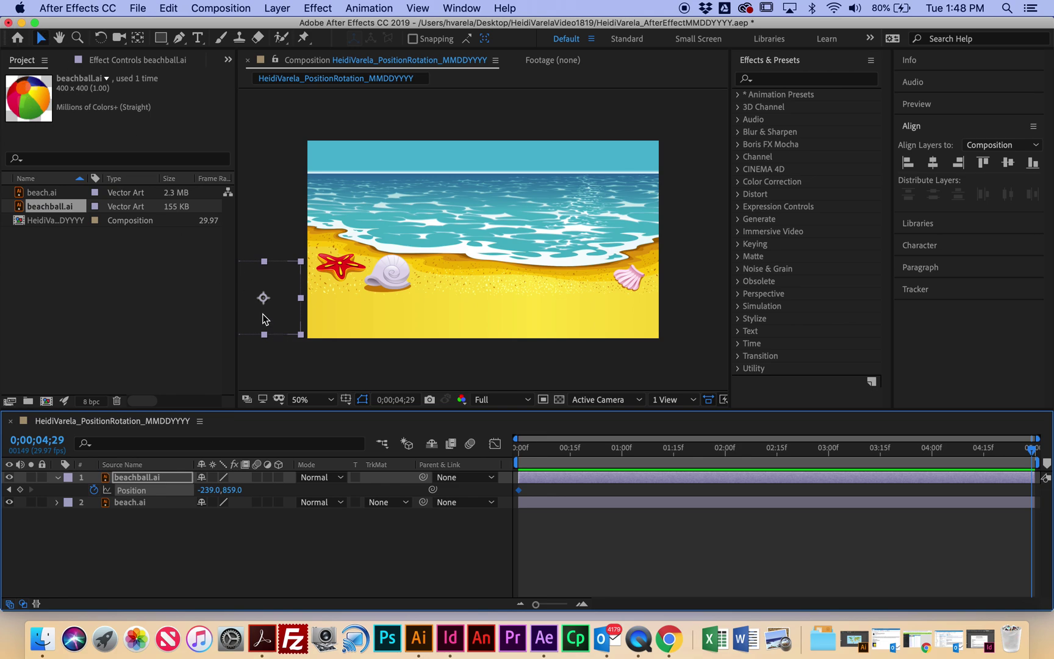
mouse_move(263, 318)
mouse_down()
mouse_move(597, 307)
mouse_move(709, 316)
mouse_up()
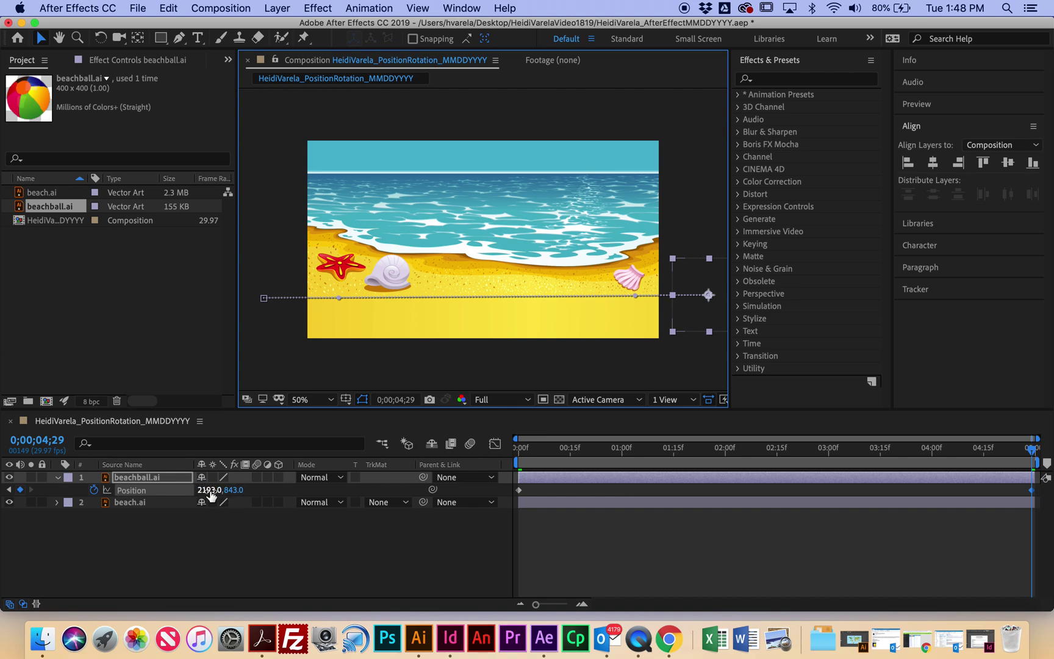
drag(210, 496, 231, 493)
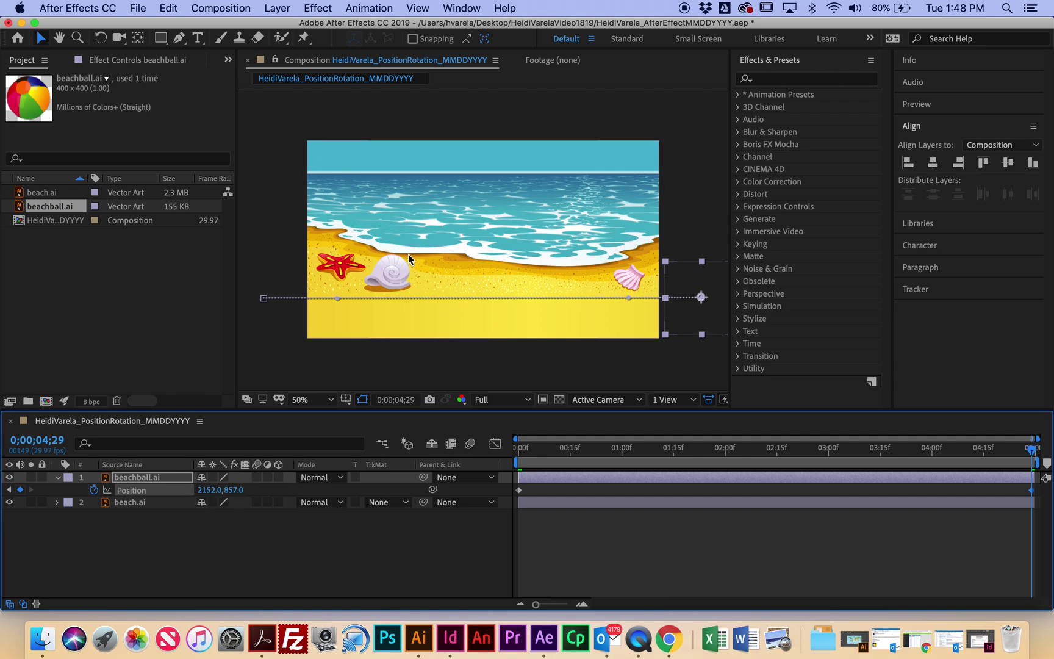
drag(1030, 449, 482, 442)
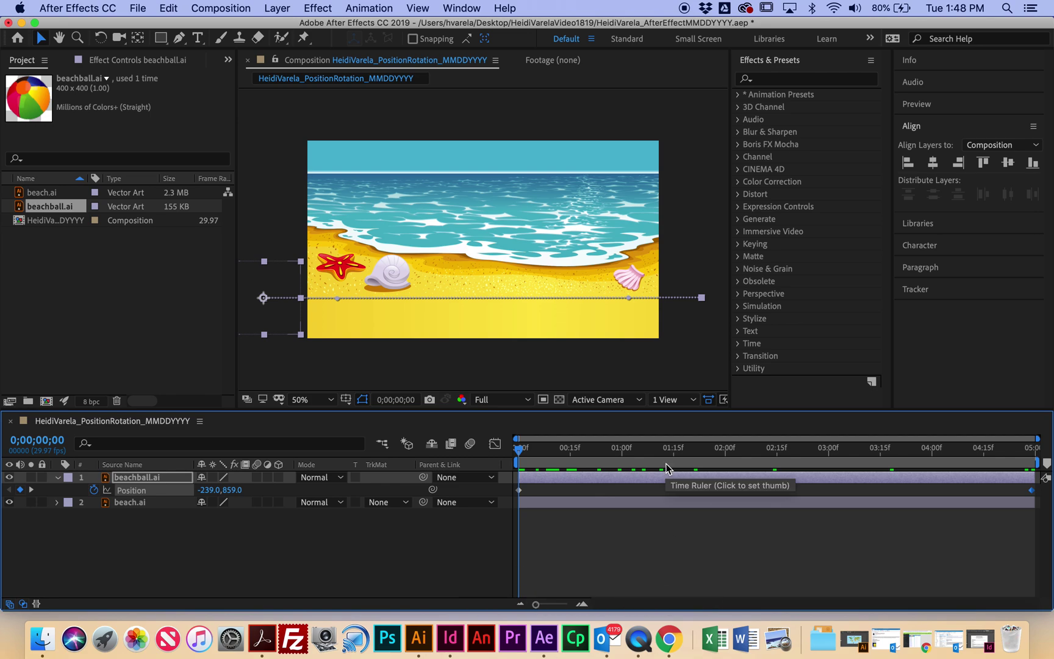
Step: Play the position animation preview and stop it around 0;00;01;07
key(space)
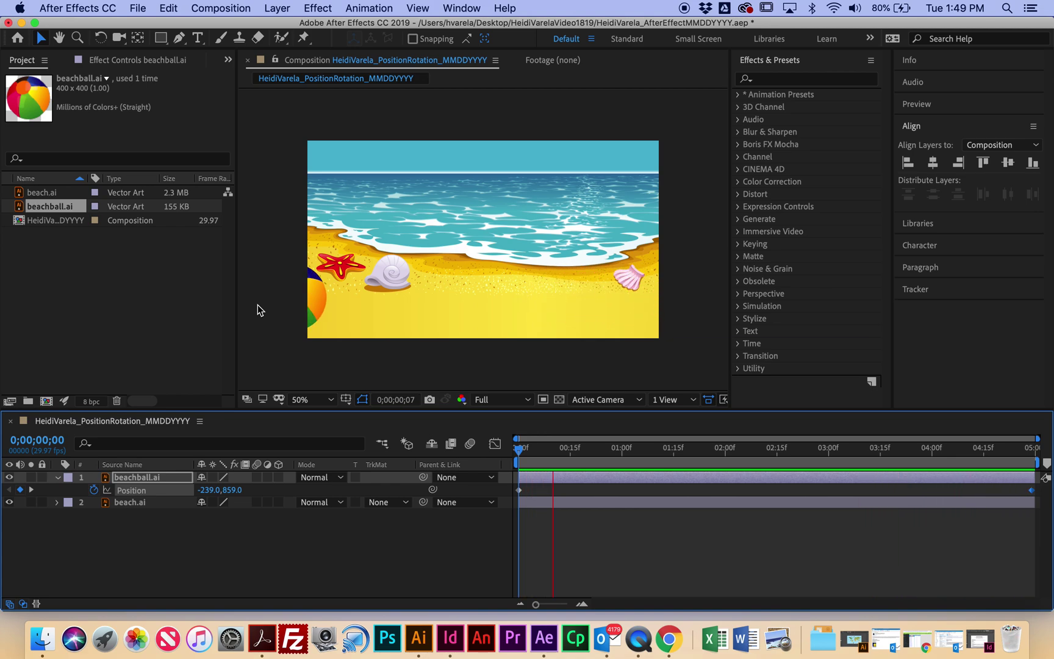
key(space)
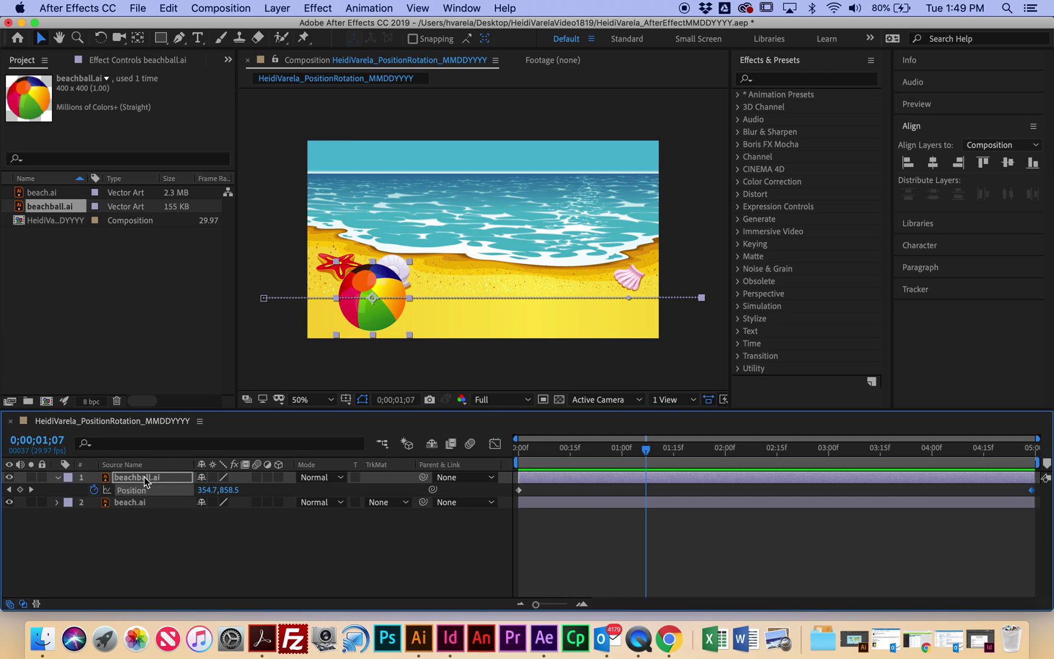
Step: Keyframe the ball's Rotation at 0x+0.0° on frame 0 and 3x+0.0° on 0;00;04;29
key(r)
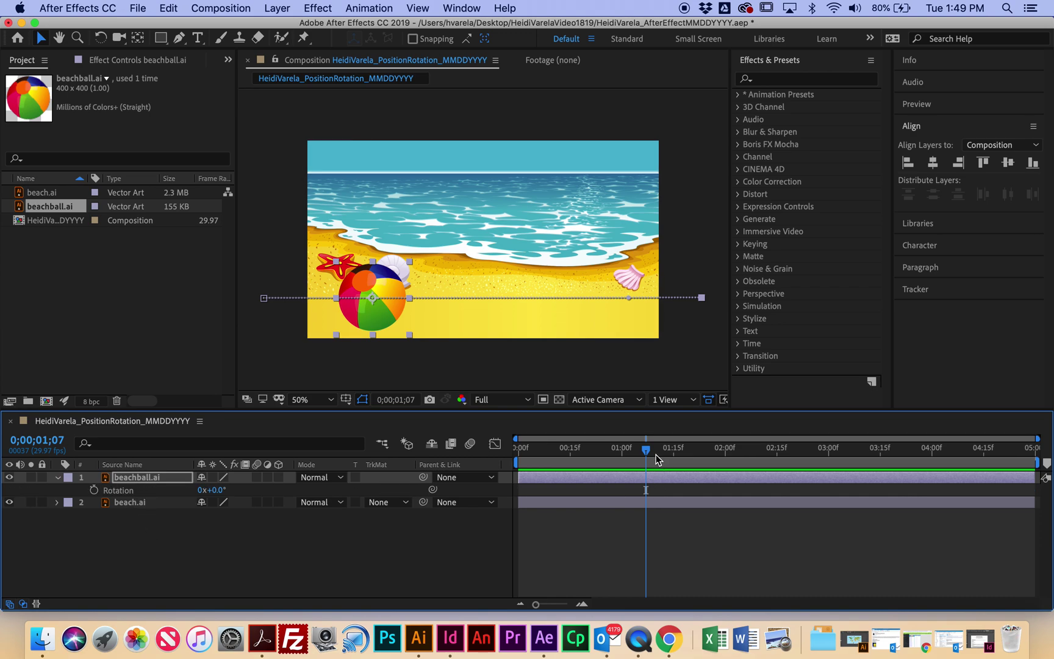
drag(649, 455, 514, 458)
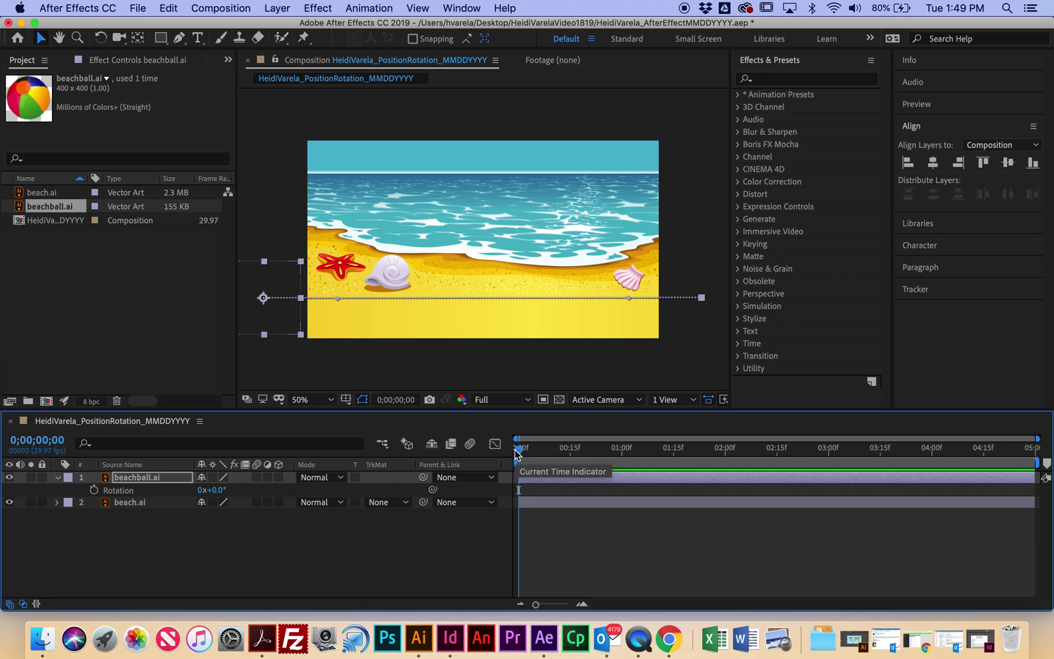
click(93, 490)
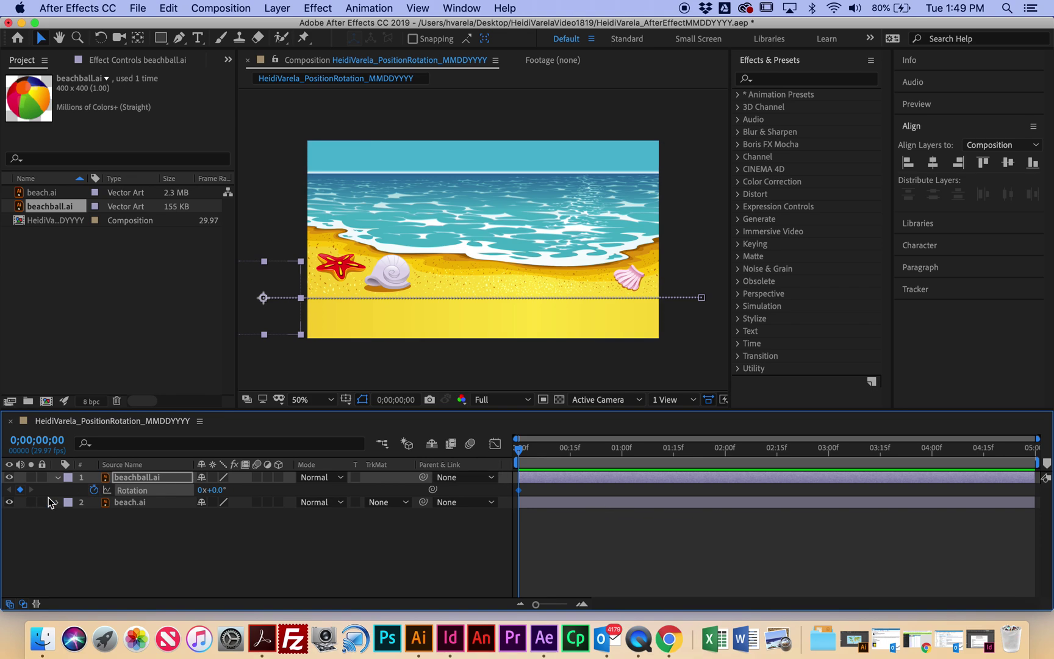
drag(520, 454, 1047, 473)
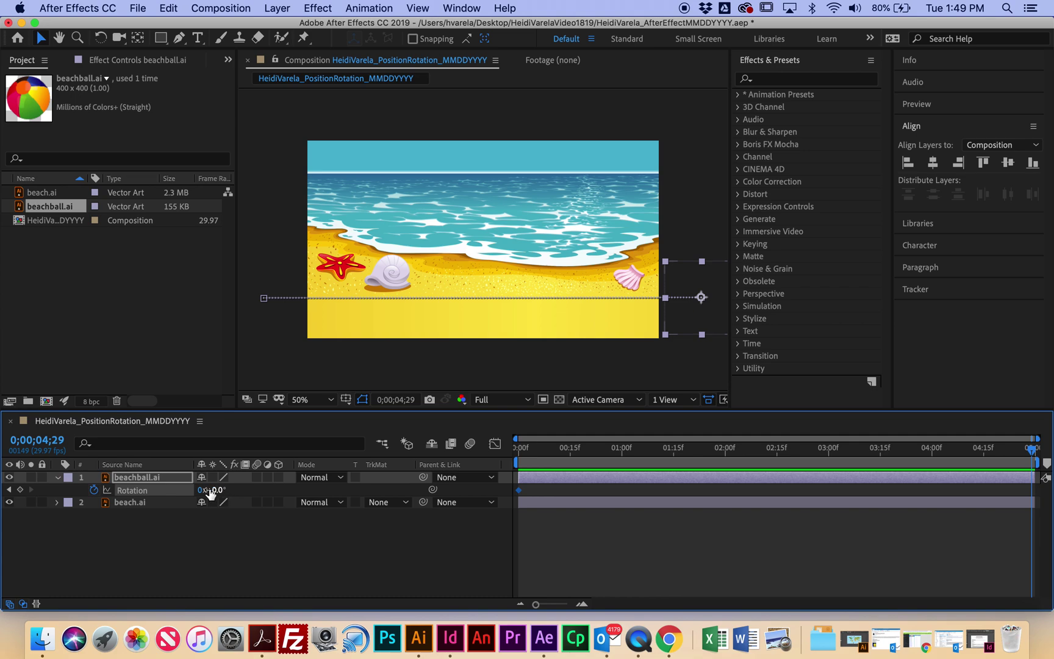
click(200, 491)
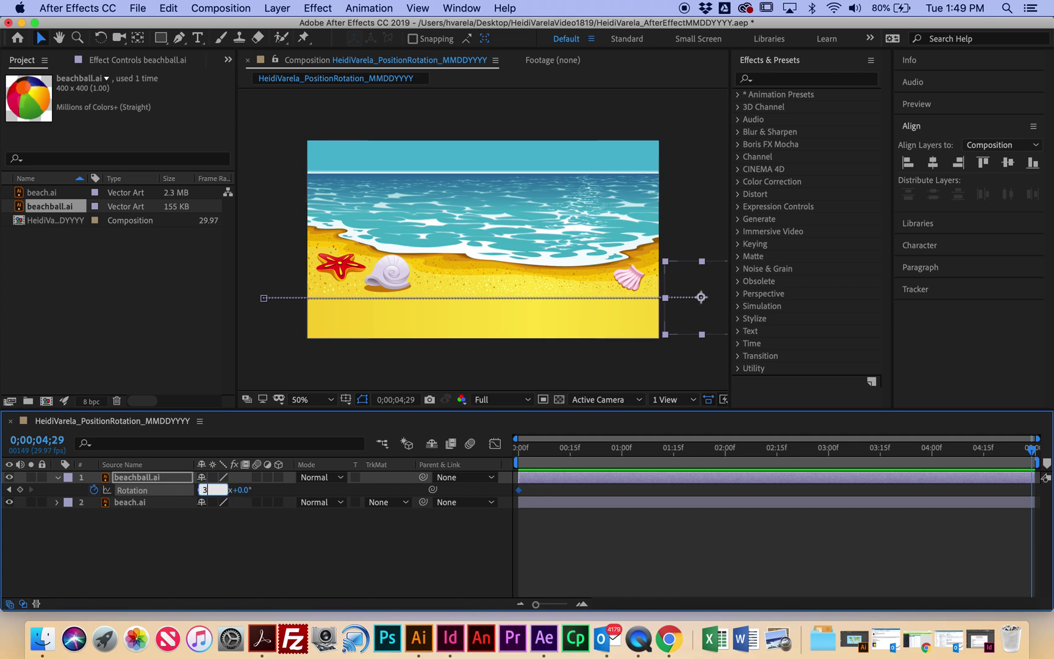
click(276, 492)
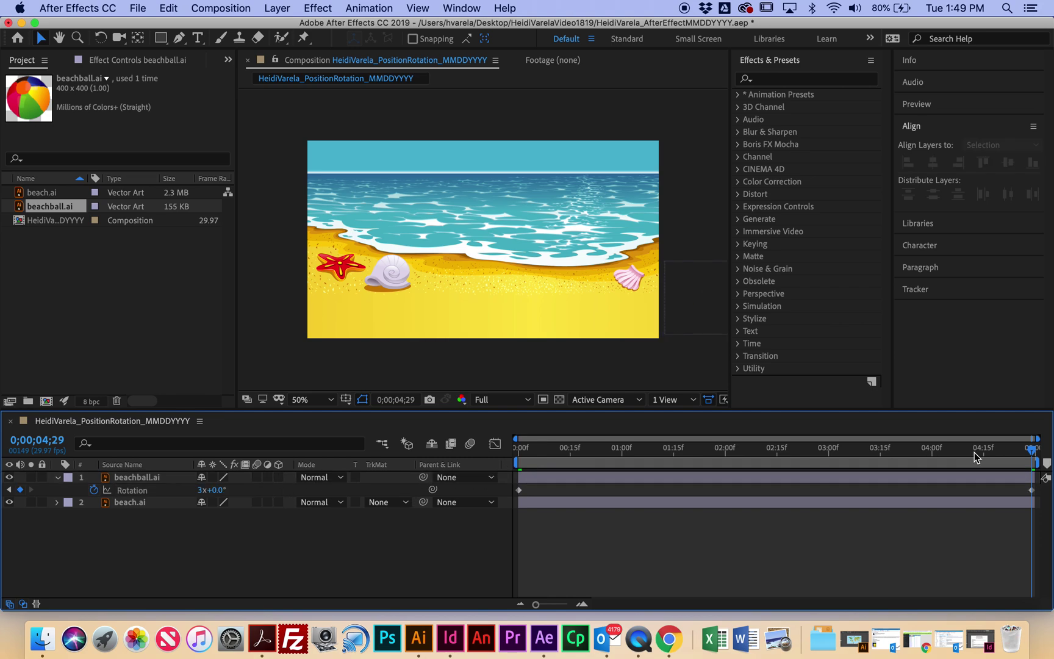
drag(1008, 447, 491, 451)
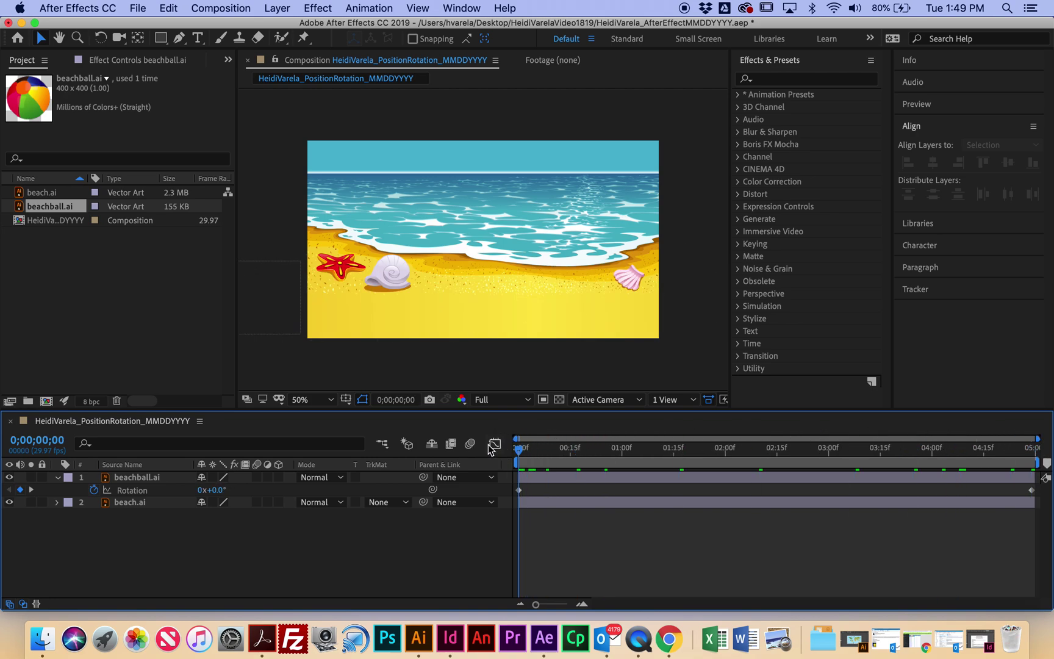
Step: Preview the ball spinning across the beach, stop at 0;00;04;00, and save the project
key(space)
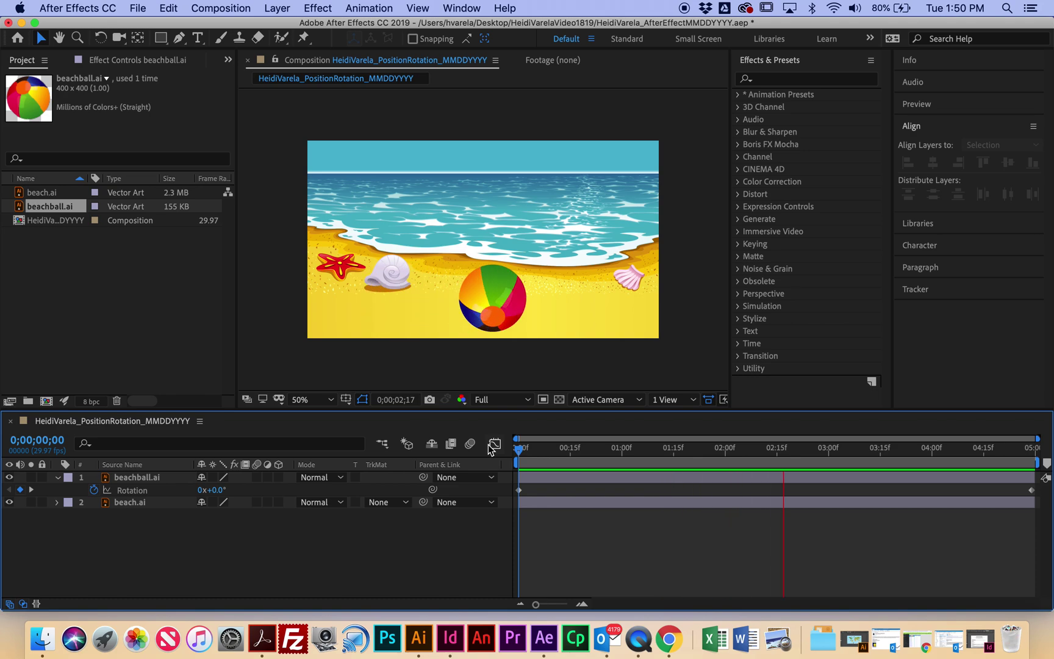
key(space)
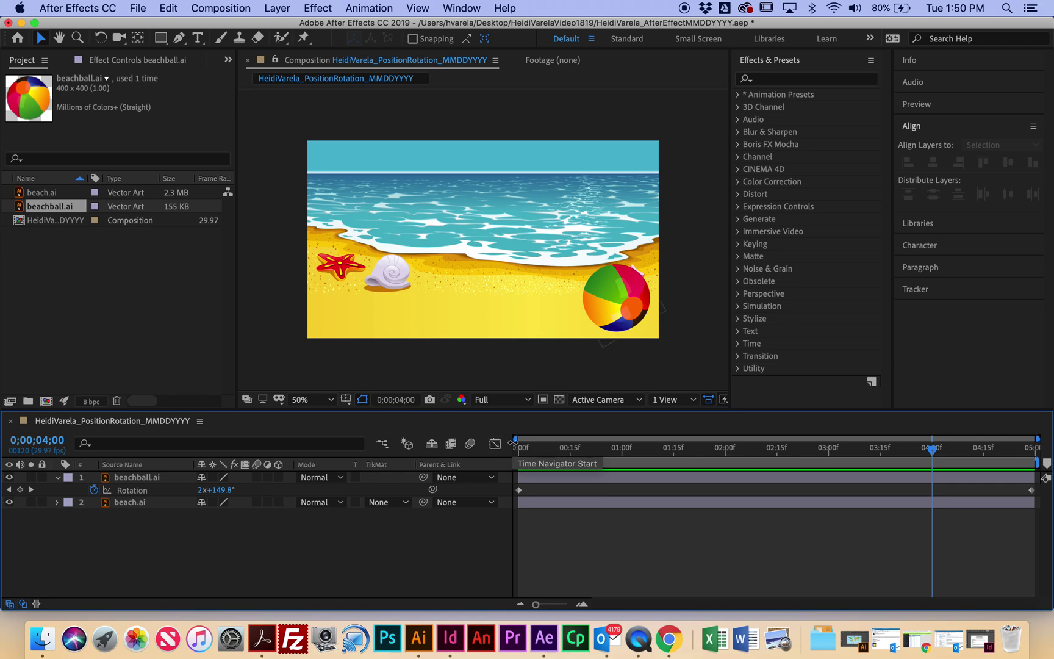
key(super+s)
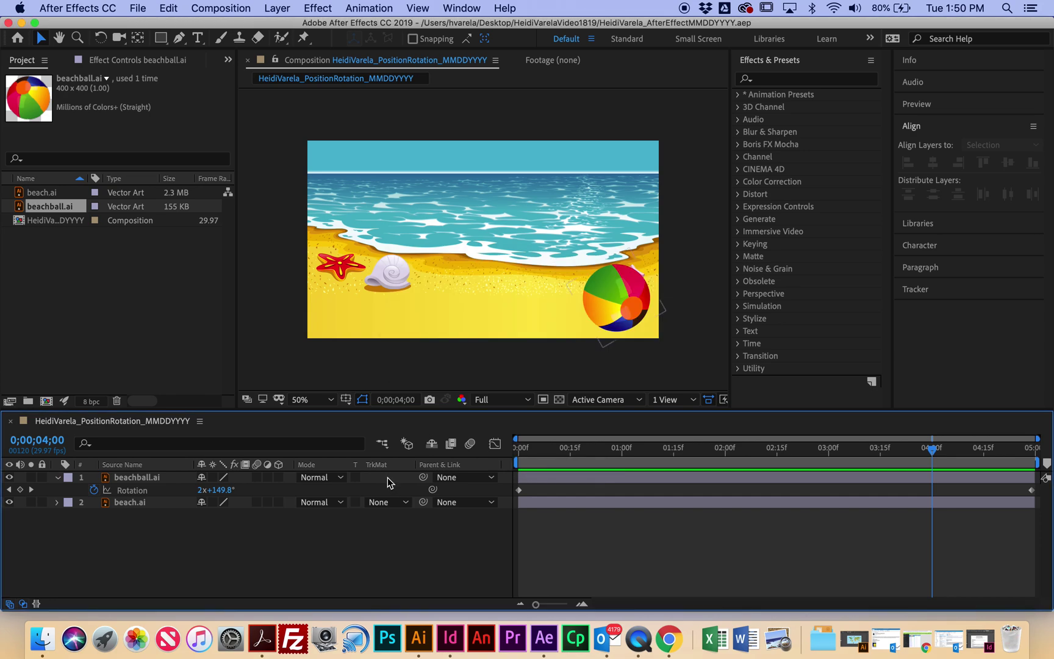
Step: Queue the composition, set its output to the VIDEO MOTION GRAPHICS folder, and render the .mov
click(241, 8)
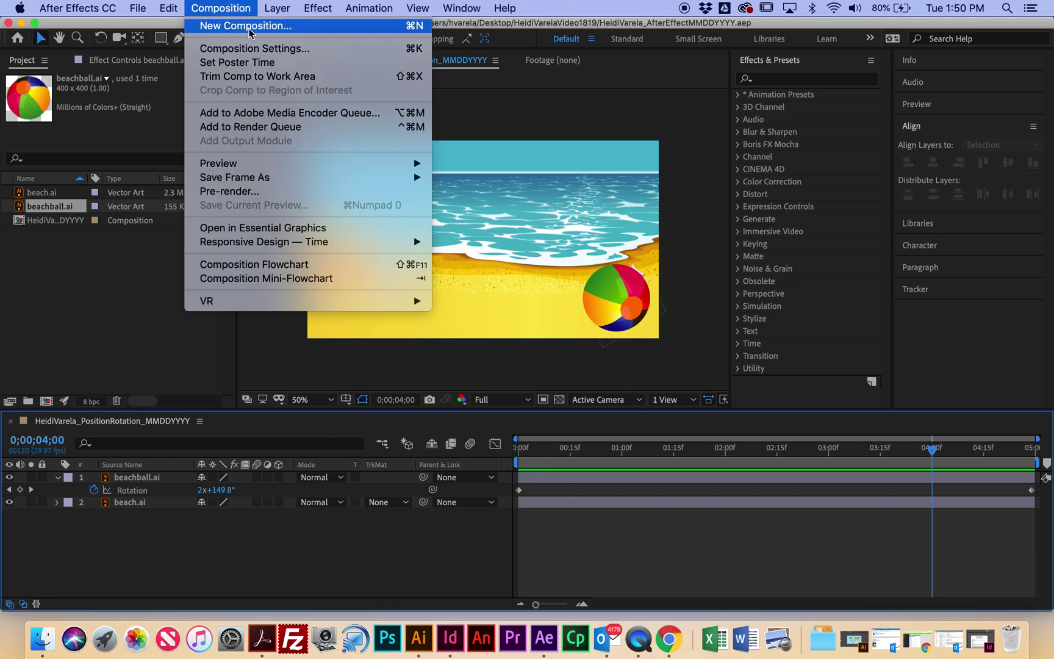
click(280, 136)
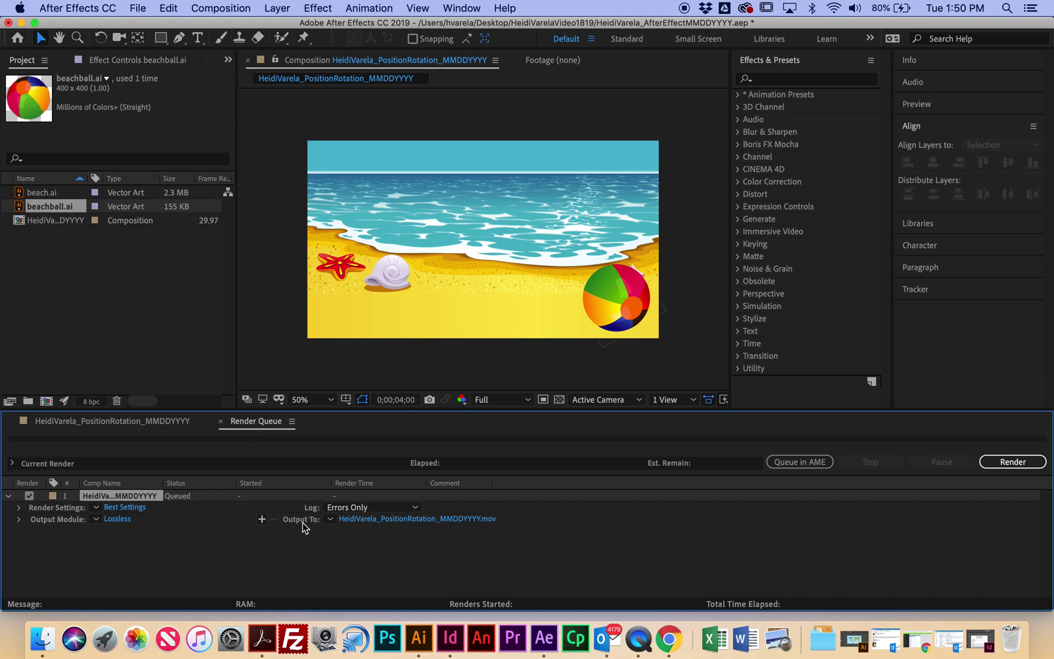
click(379, 520)
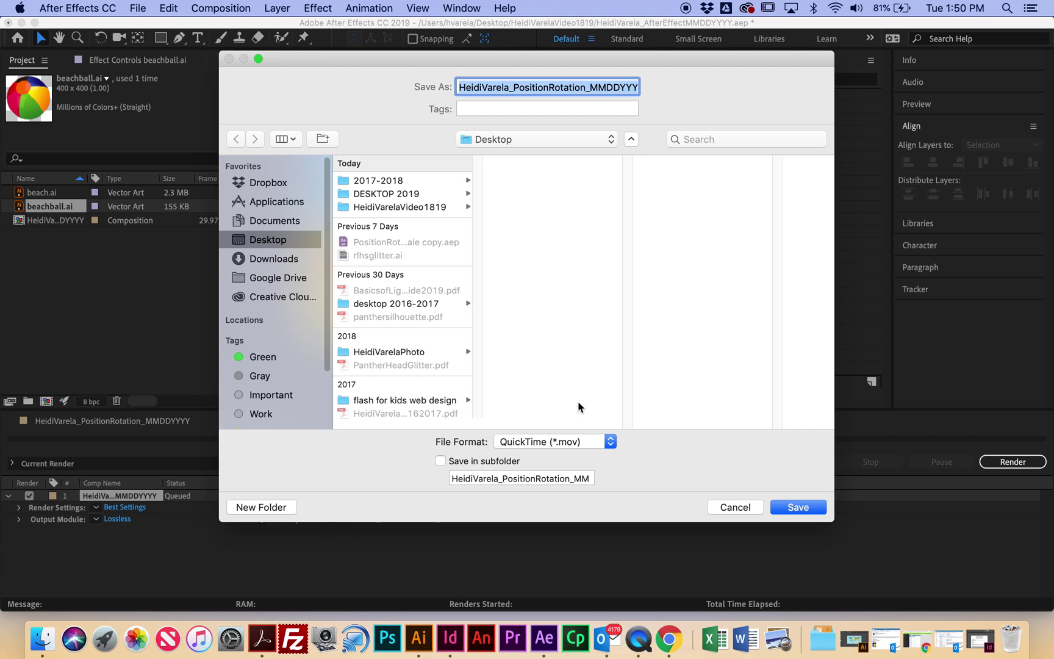
click(417, 208)
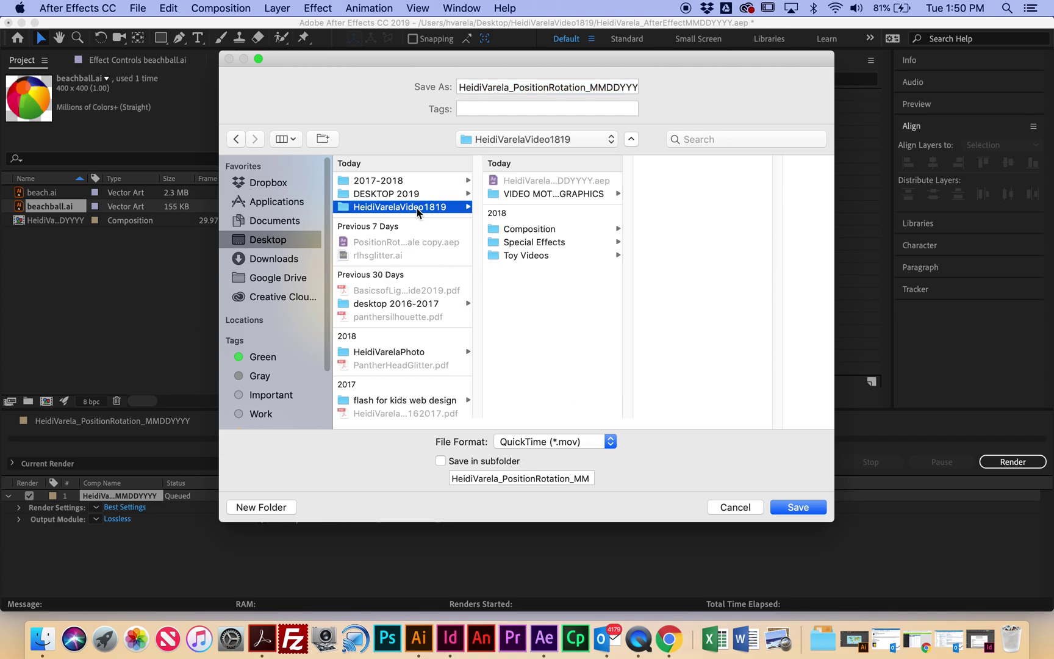
click(543, 194)
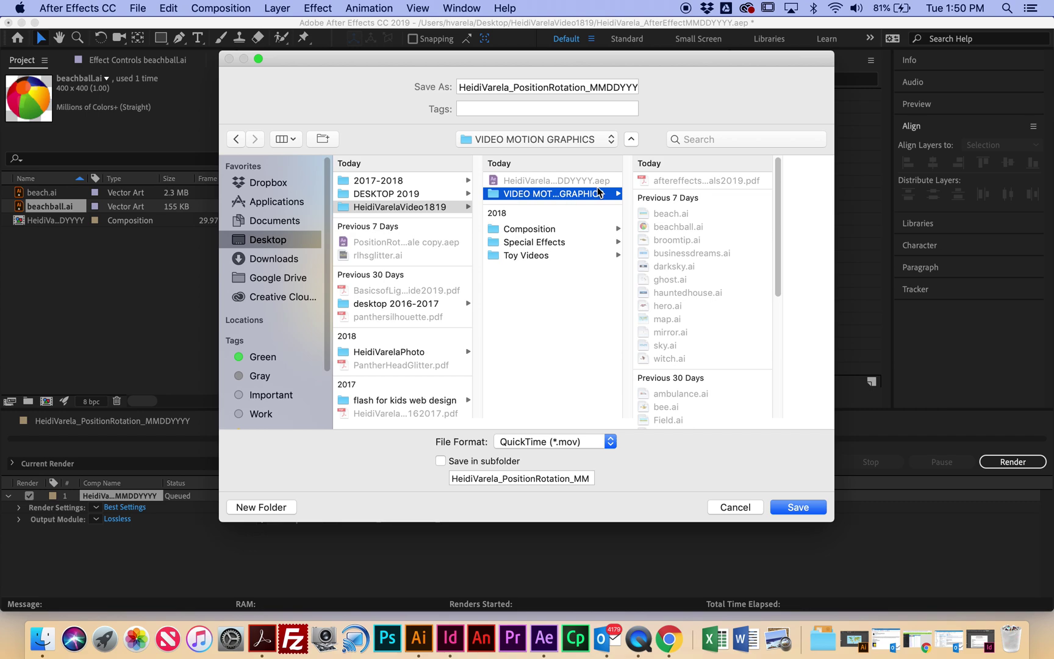
click(810, 509)
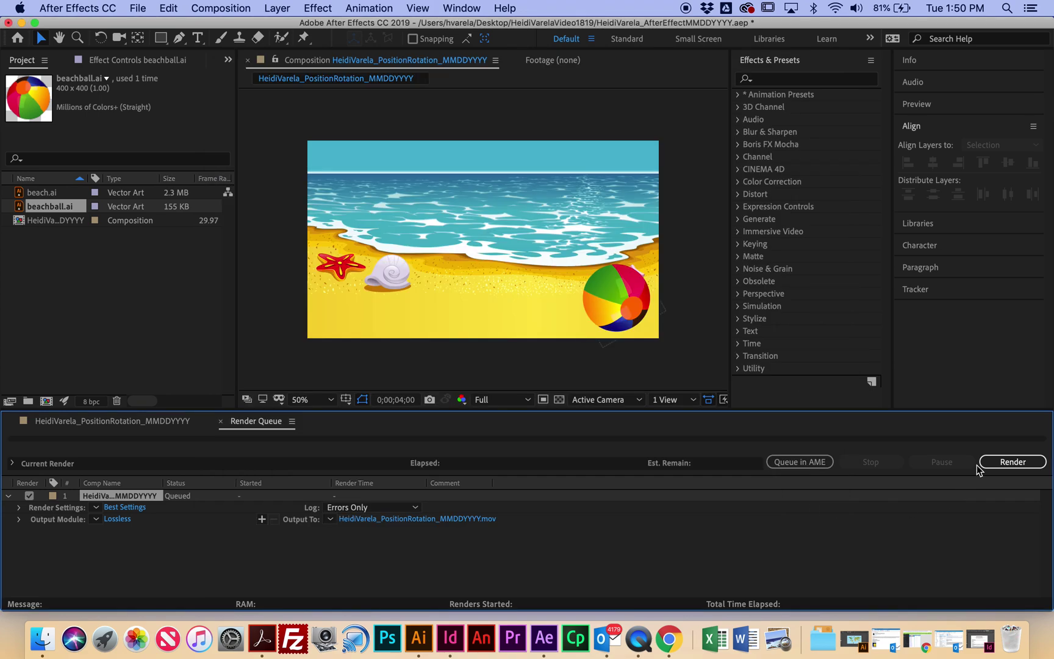
click(993, 462)
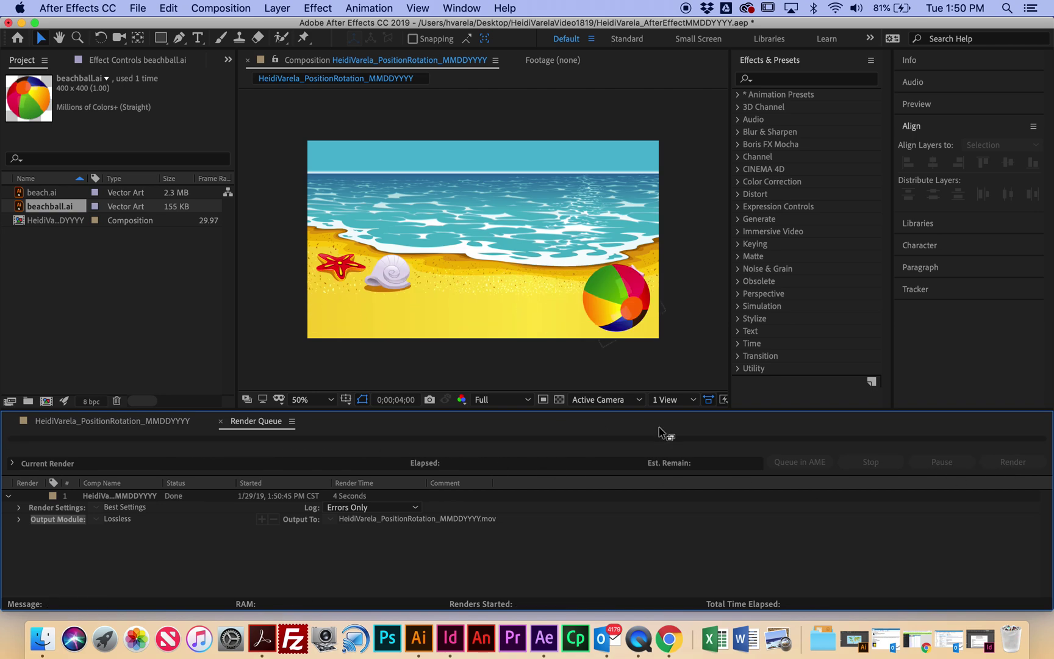
Step: Minimize After Effects and open the rendered .mov from VIDEO MOTION GRAPHICS with QuickTime Player
click(21, 23)
drag(639, 94, 526, 69)
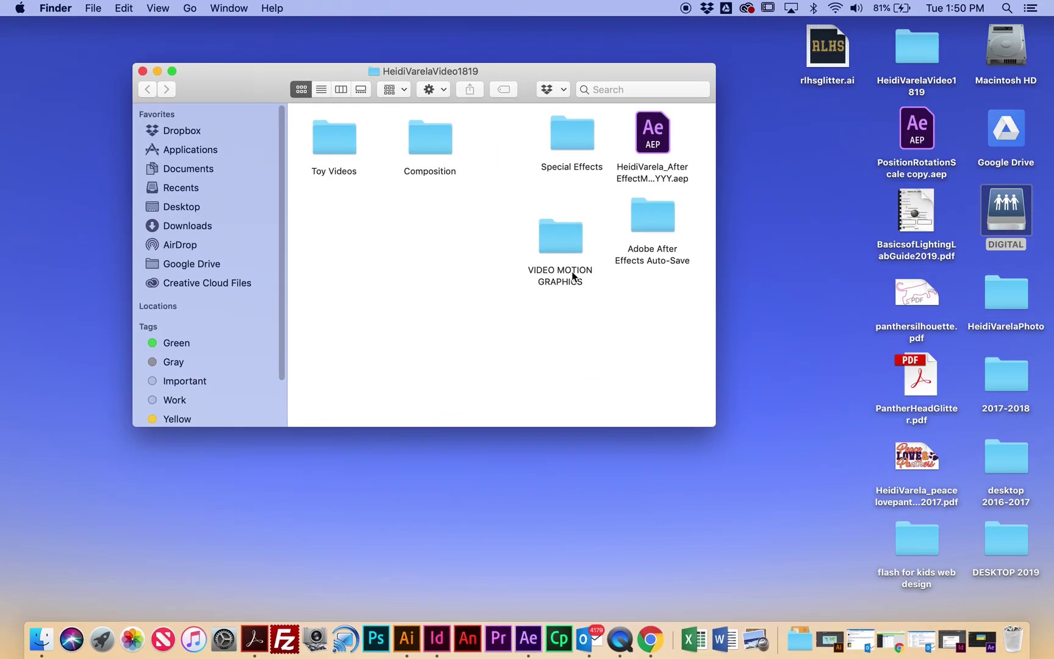
double_click(569, 244)
scroll(618, 295, down, 5)
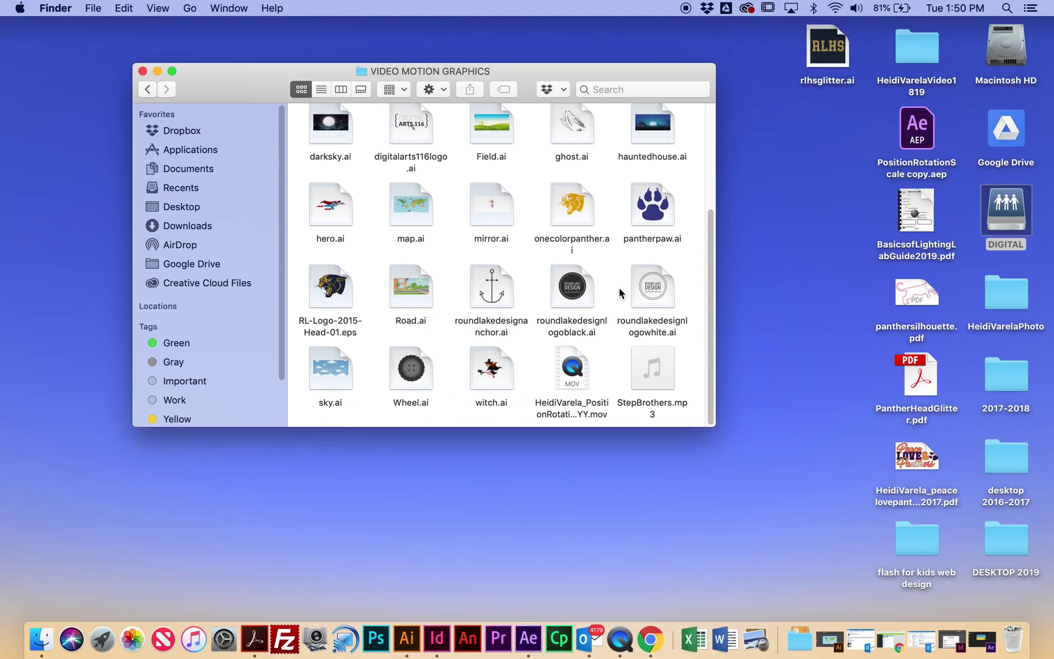
click(571, 384)
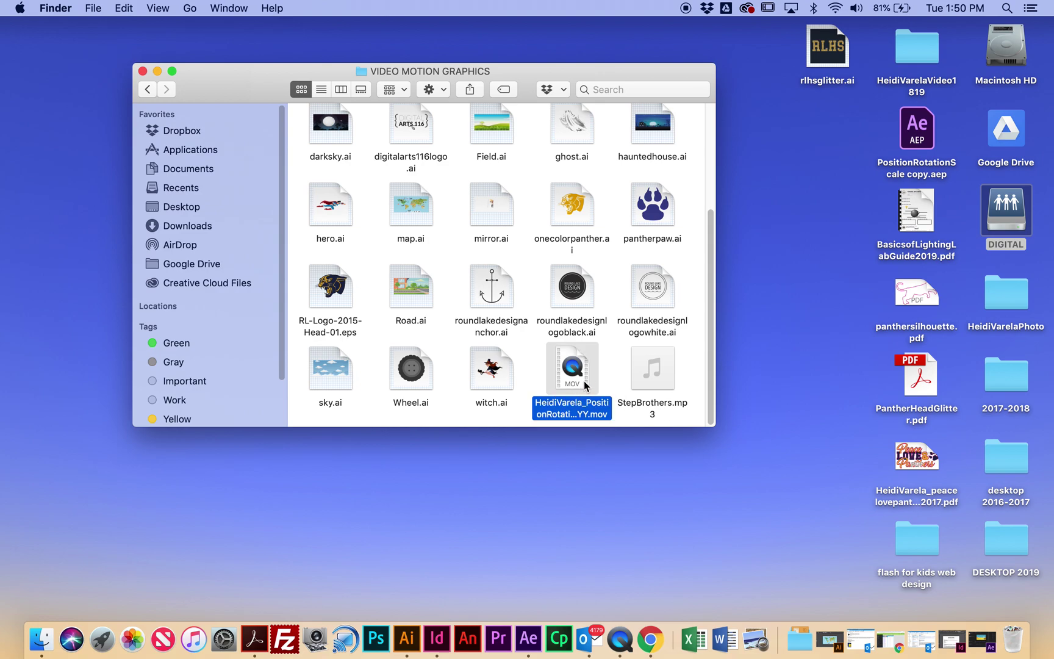
right_click(572, 381)
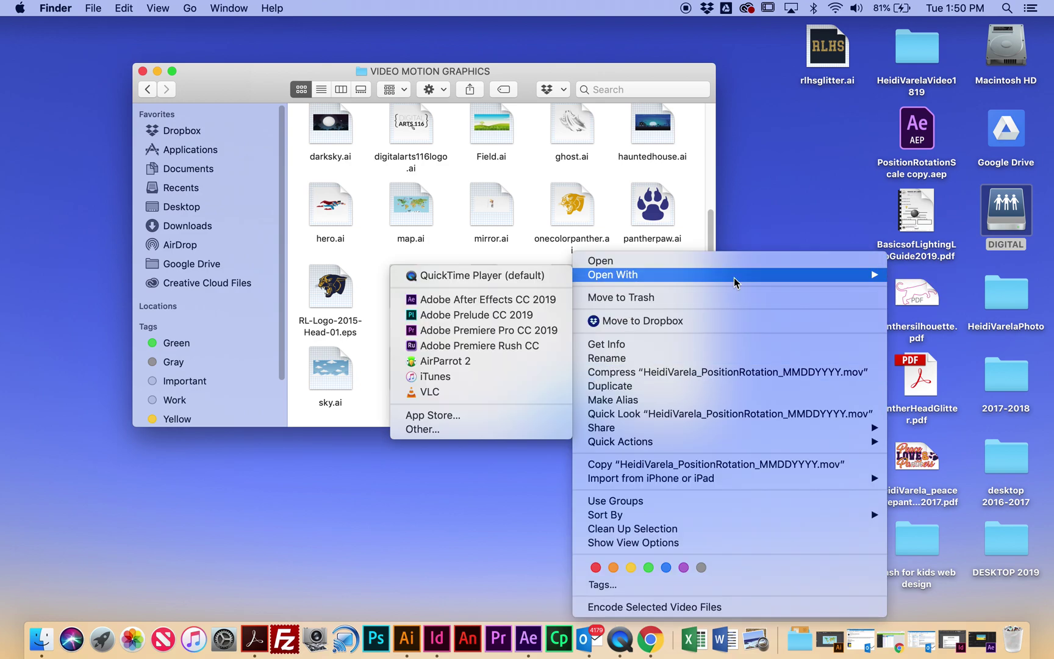
mouse_move(610, 275)
click(505, 275)
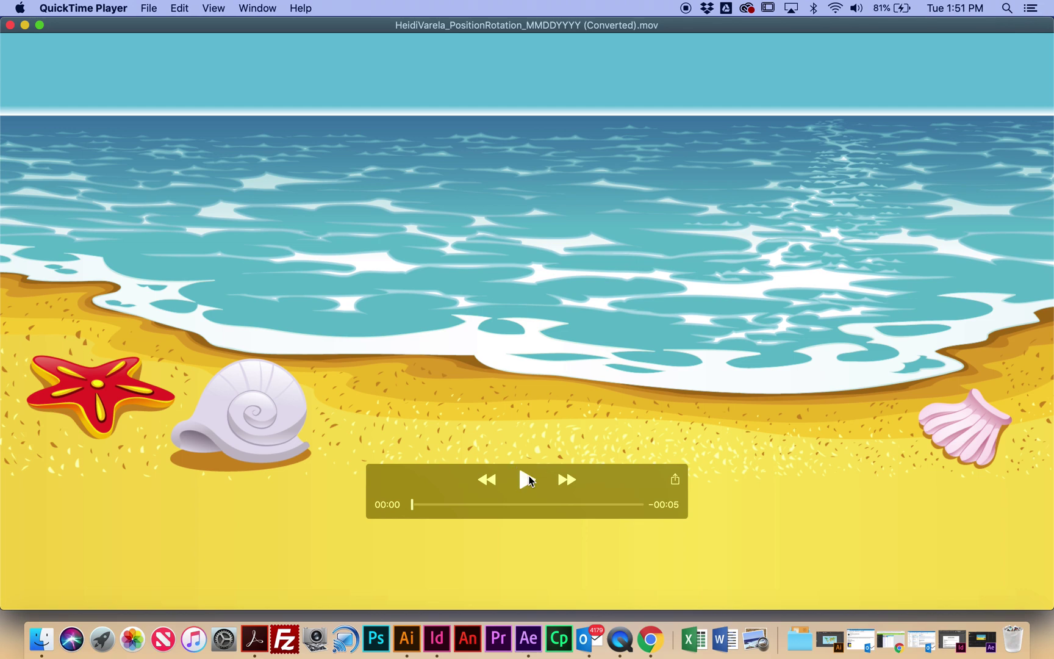
Step: Play the converted 5-second beach-ball movie in QuickTime Player
click(527, 480)
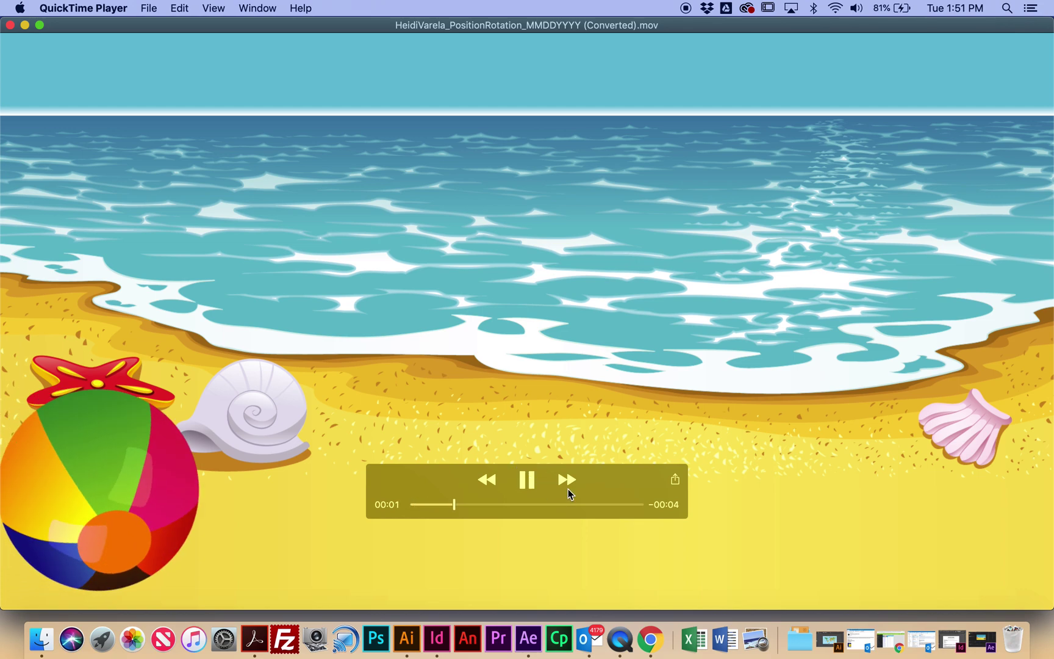